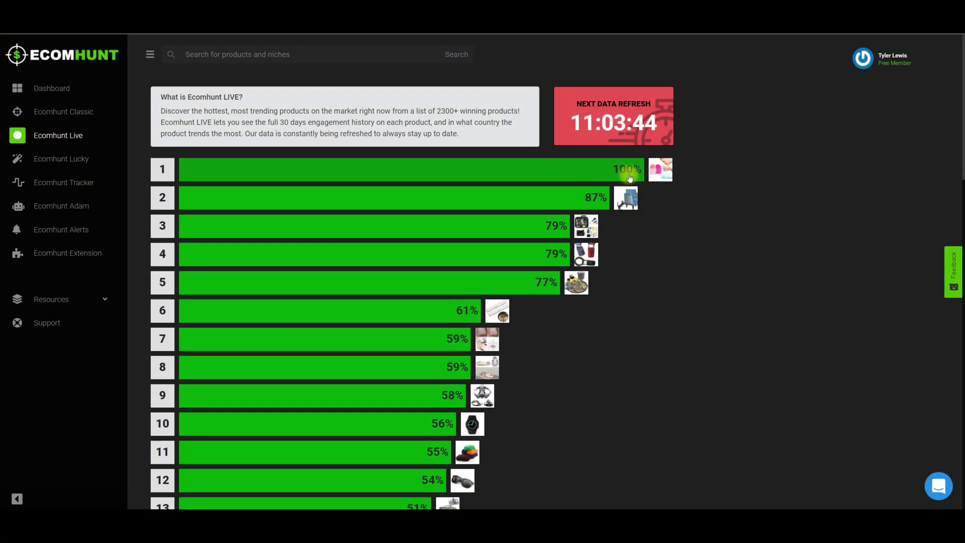
Expand the top-ranked Electric Facial Cleanser and review its interest and AliExpress charts
{"action": "scroll", "coordinate": [624, 189], "scroll_direction": "down", "scroll_amount": 5}
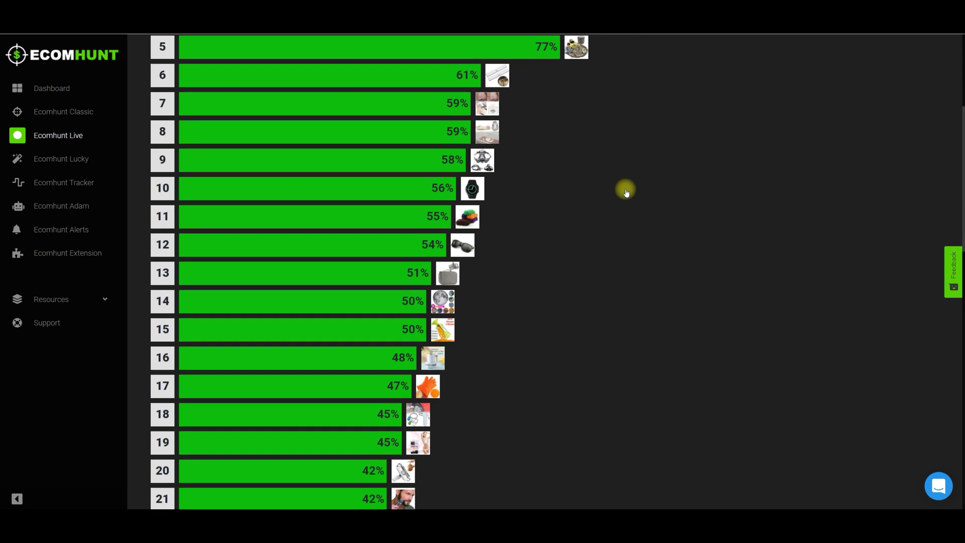
{"action": "scroll", "coordinate": [623, 192], "scroll_direction": "up", "scroll_amount": 4}
{"action": "scroll", "coordinate": [622, 185], "scroll_direction": "up", "scroll_amount": 1}
{"action": "left_click", "coordinate": [624, 177]}
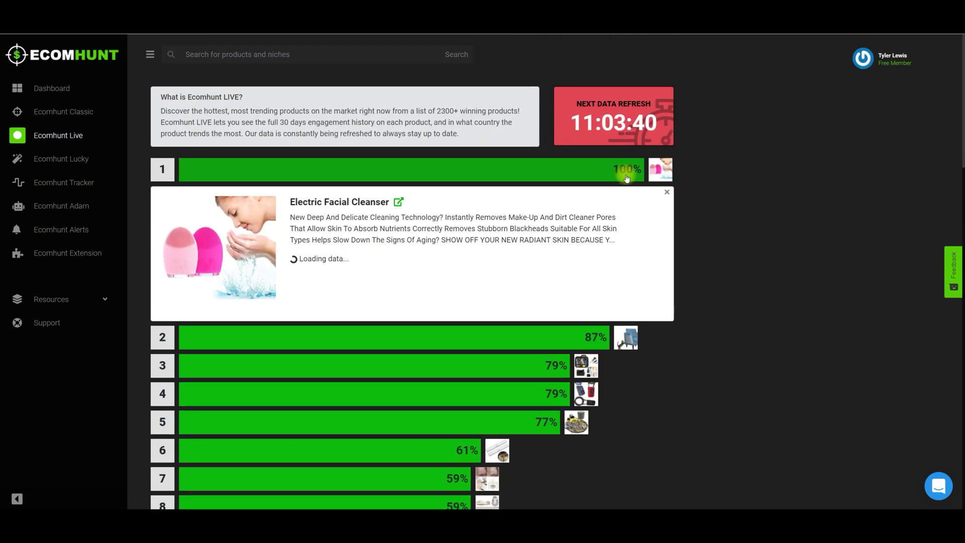
{"action": "scroll", "coordinate": [640, 211], "scroll_direction": "up", "scroll_amount": 2}
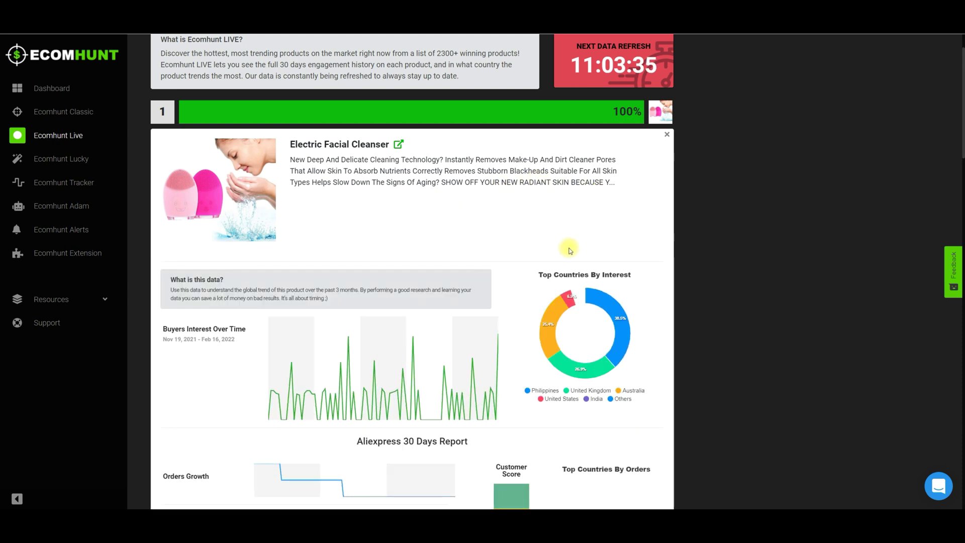
{"action": "scroll", "coordinate": [568, 247], "scroll_direction": "down", "scroll_amount": 1}
{"action": "scroll", "coordinate": [570, 251], "scroll_direction": "down", "scroll_amount": 2}
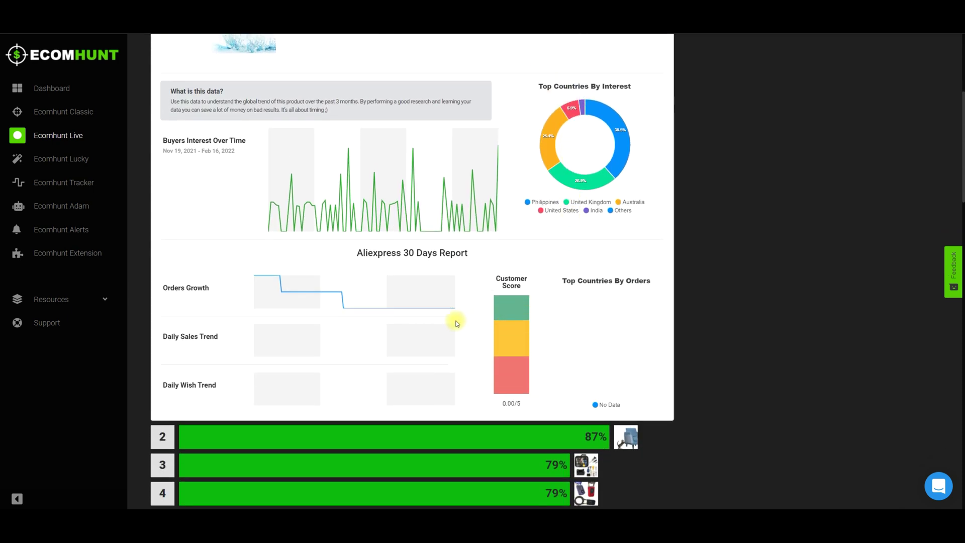
{"action": "scroll", "coordinate": [587, 291], "scroll_direction": "up", "scroll_amount": 2}
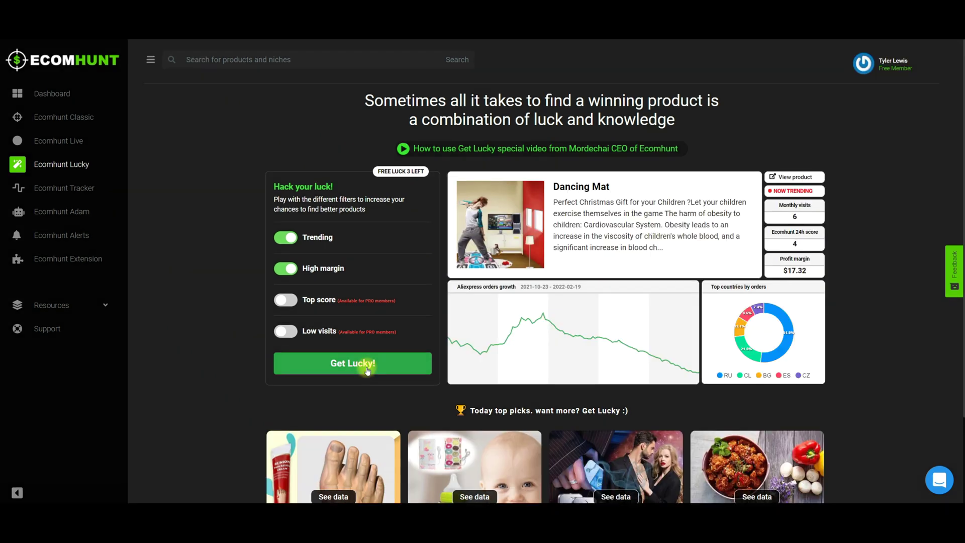
Pull a random trending, high-margin Lucky pick, which surfaces Acupuncture Slippers
{"action": "left_click", "coordinate": [366, 363]}
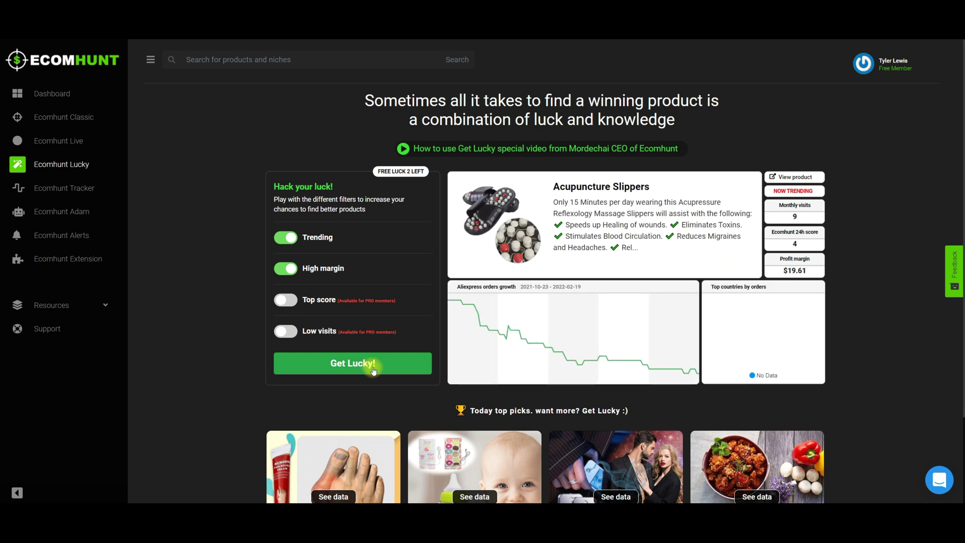
{"action": "mouse_move", "coordinate": [490, 339]}
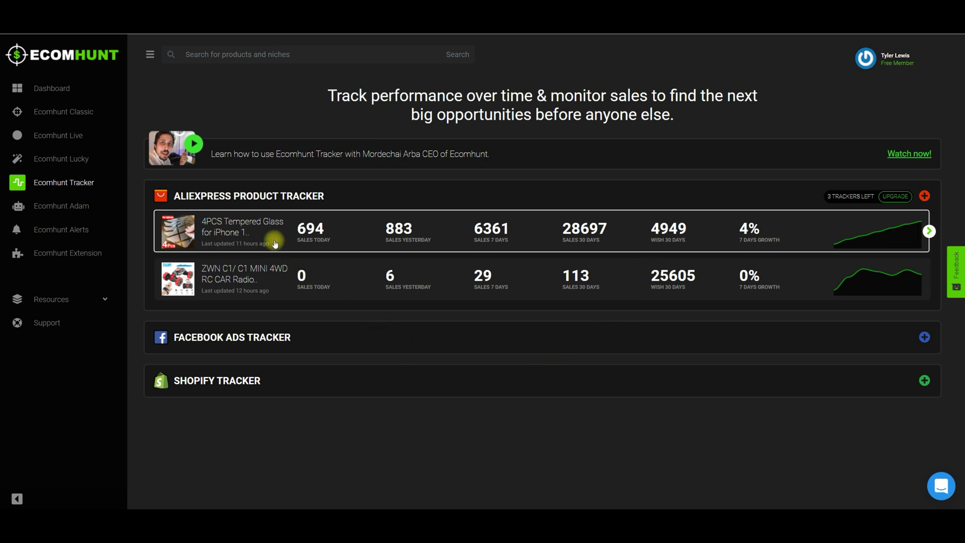
Check the tracked tempered glass product's orders, wish, reviews and growth charts, then go to Ecomhunt Adam
{"action": "left_click", "coordinate": [293, 244]}
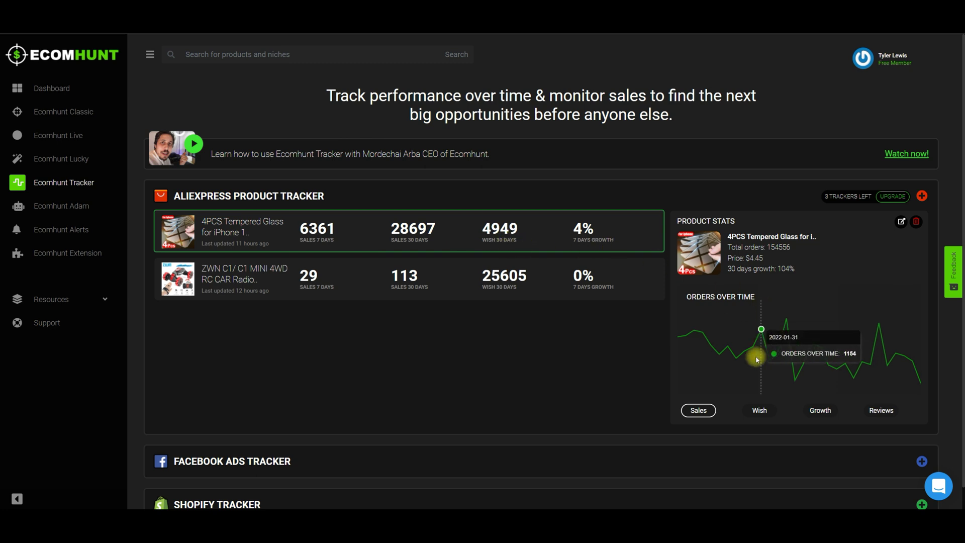
{"action": "left_click", "coordinate": [757, 411]}
{"action": "left_click", "coordinate": [887, 409]}
{"action": "left_click", "coordinate": [819, 410]}
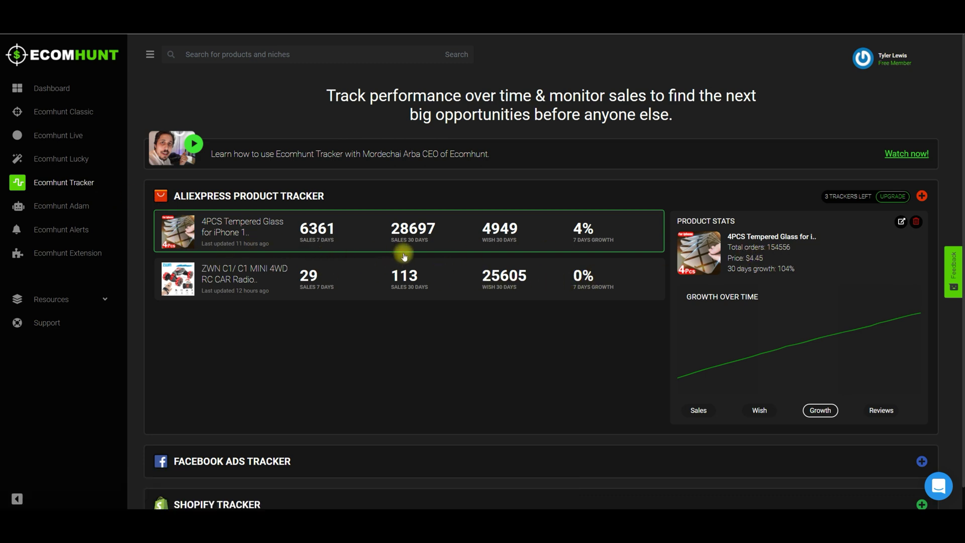
{"action": "left_click", "coordinate": [78, 207]}
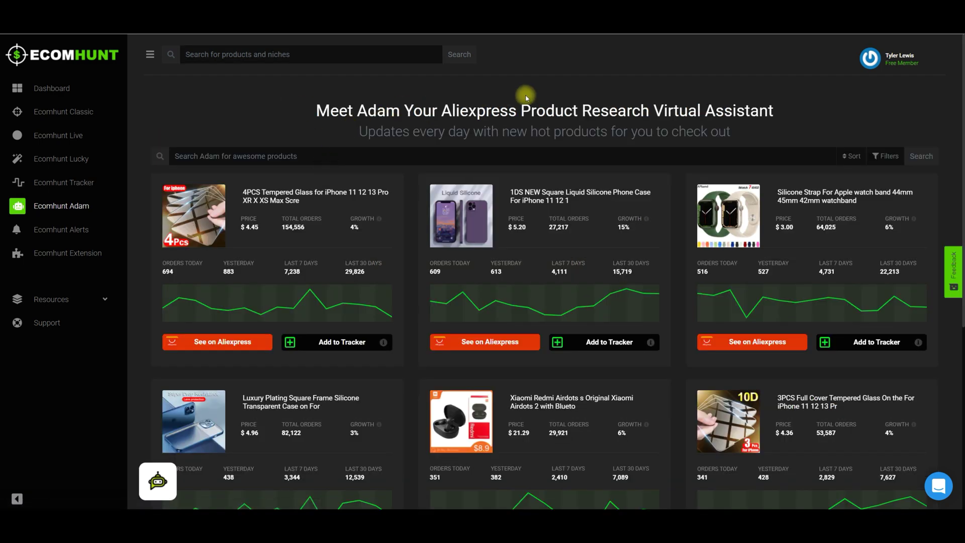
Scroll through Adam's grid of daily AliExpress product picks
{"action": "scroll", "coordinate": [623, 221], "scroll_direction": "down", "scroll_amount": 2}
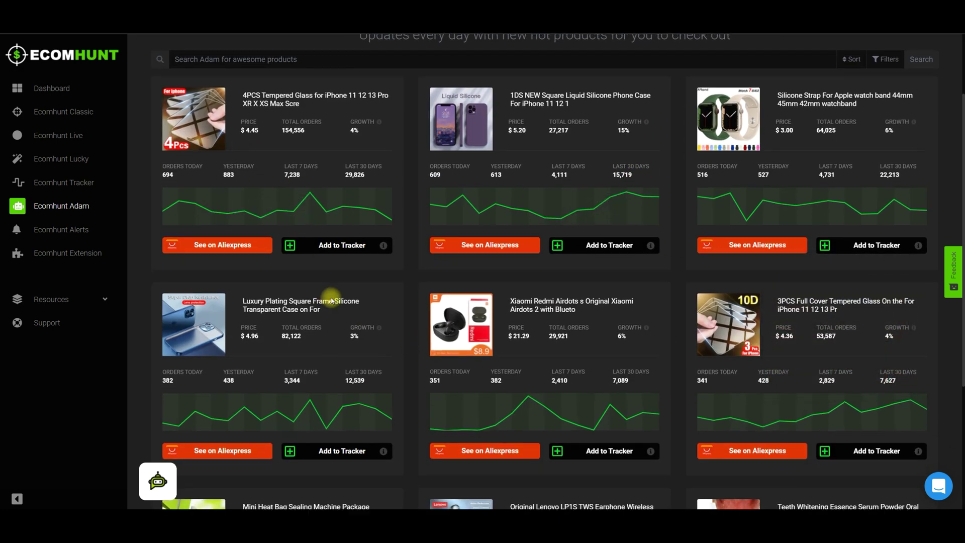
{"action": "scroll", "coordinate": [331, 296], "scroll_direction": "down", "scroll_amount": 4}
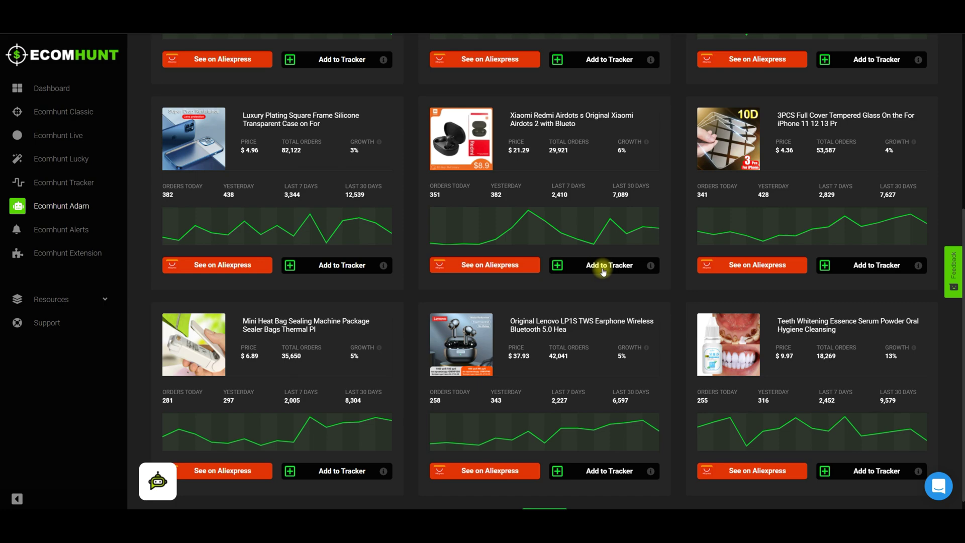
{"action": "scroll", "coordinate": [555, 280], "scroll_direction": "up", "scroll_amount": 5}
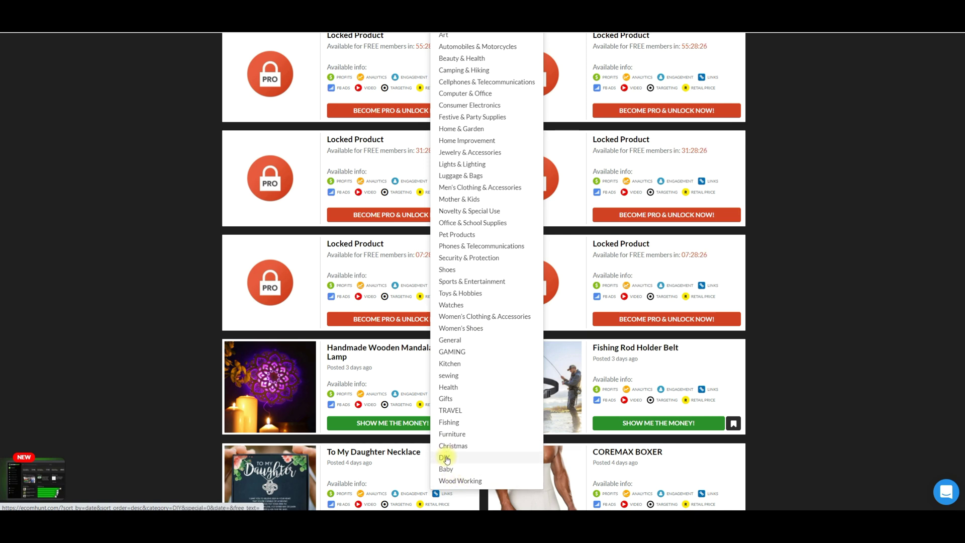
Scroll the Ecomhunt feed's category list, from Art to DIY
{"action": "scroll", "coordinate": [506, 145], "scroll_direction": "up", "scroll_amount": 1}
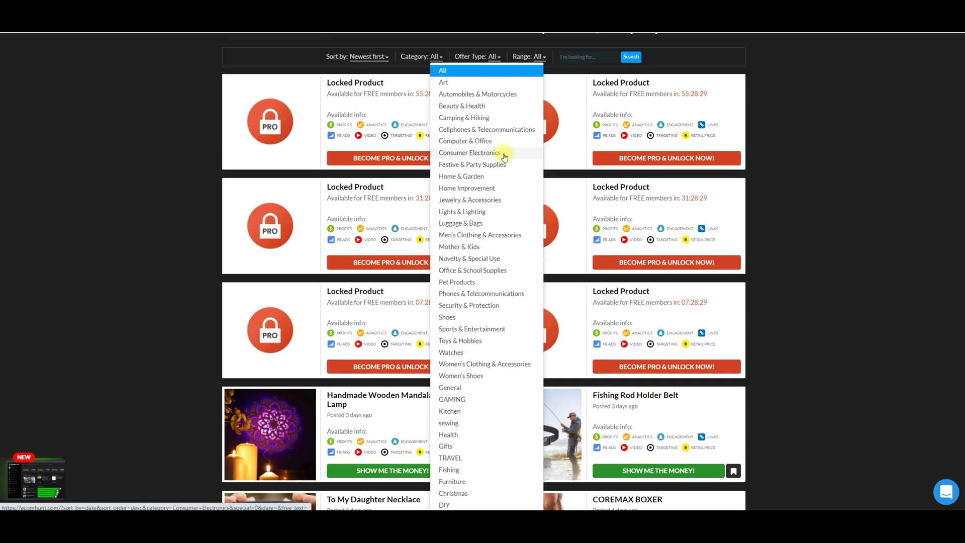
{"action": "scroll", "coordinate": [503, 150], "scroll_direction": "down", "scroll_amount": 1}
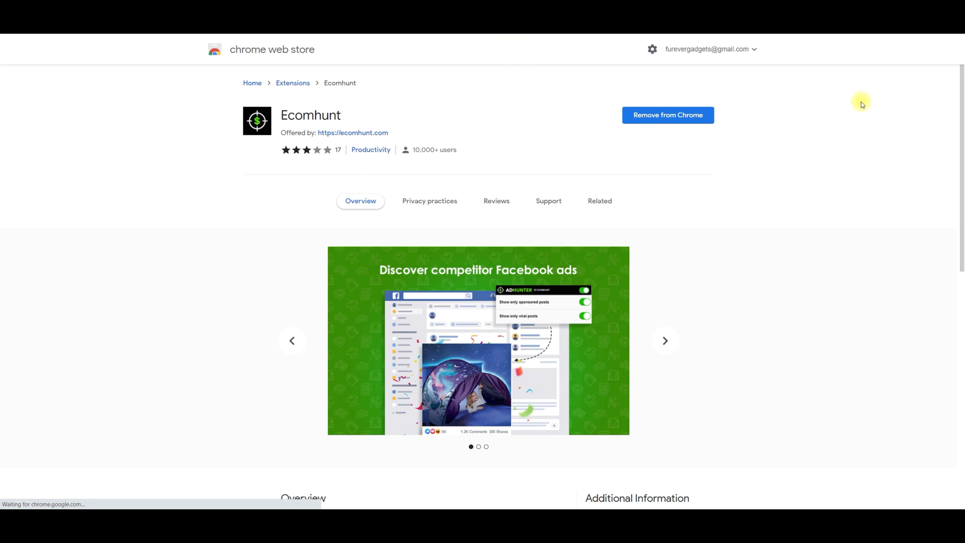
Scroll the extension's store page through Overview, Additional Information and Related
{"action": "scroll", "coordinate": [662, 258], "scroll_direction": "down", "scroll_amount": 4}
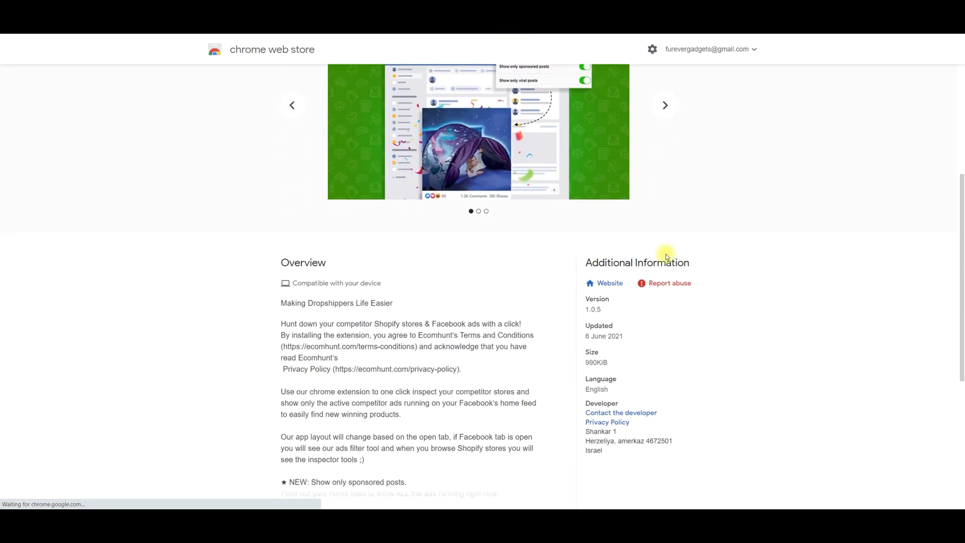
{"action": "scroll", "coordinate": [667, 258], "scroll_direction": "down", "scroll_amount": 5}
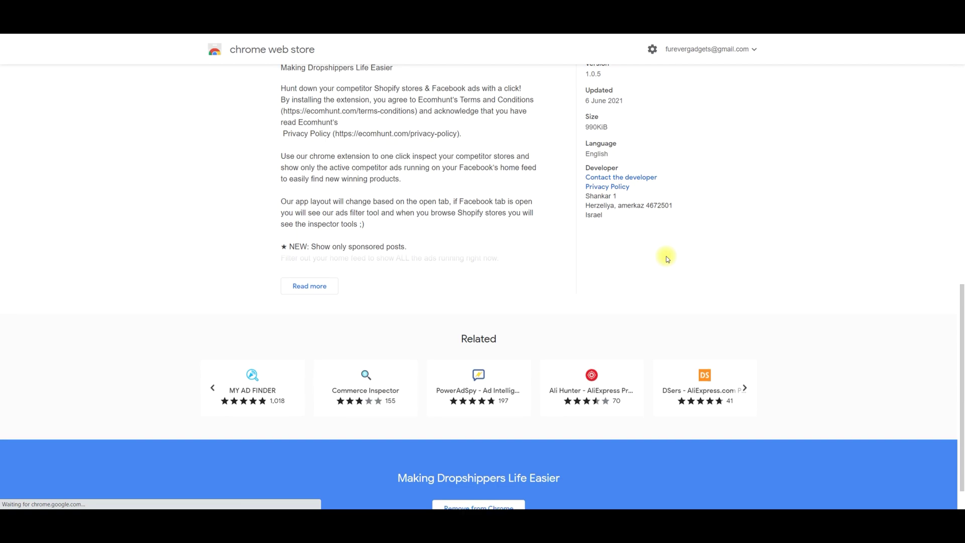
{"action": "scroll", "coordinate": [936, 116], "scroll_direction": "up", "scroll_amount": 3}
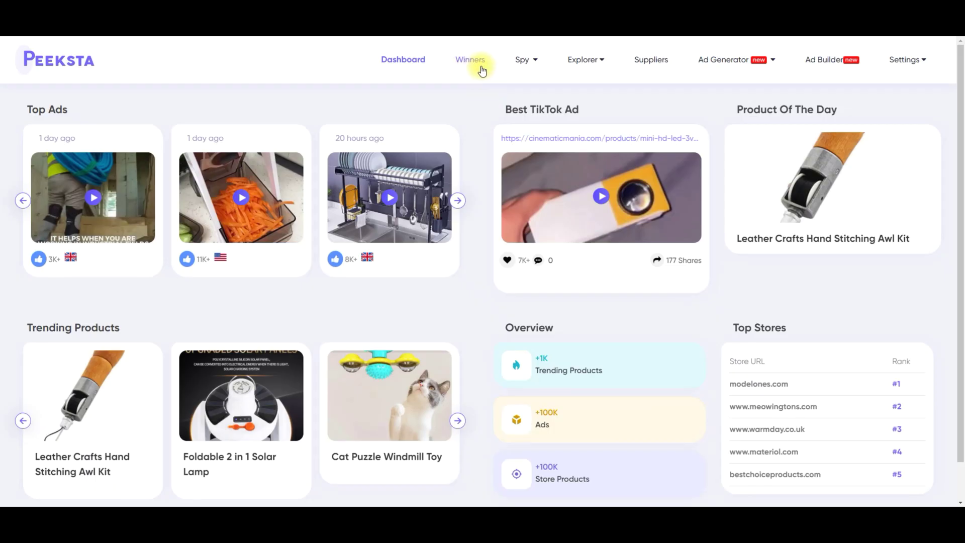
Open Peeksta's Winners list and scroll through the winning product cards
{"action": "left_click", "coordinate": [481, 70]}
{"action": "scroll", "coordinate": [554, 347], "scroll_direction": "down", "scroll_amount": 2}
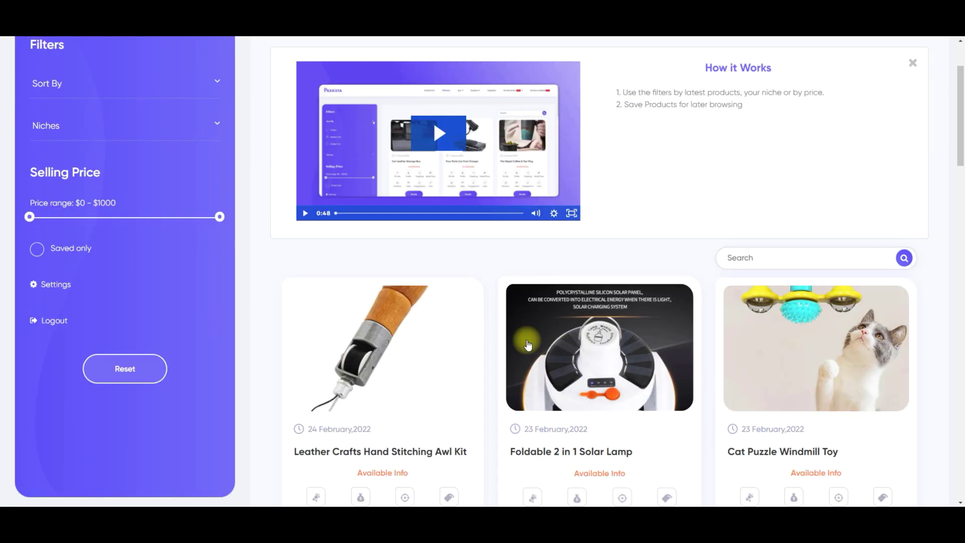
{"action": "scroll", "coordinate": [540, 275], "scroll_direction": "down", "scroll_amount": 6}
{"action": "scroll", "coordinate": [559, 244], "scroll_direction": "down", "scroll_amount": 11}
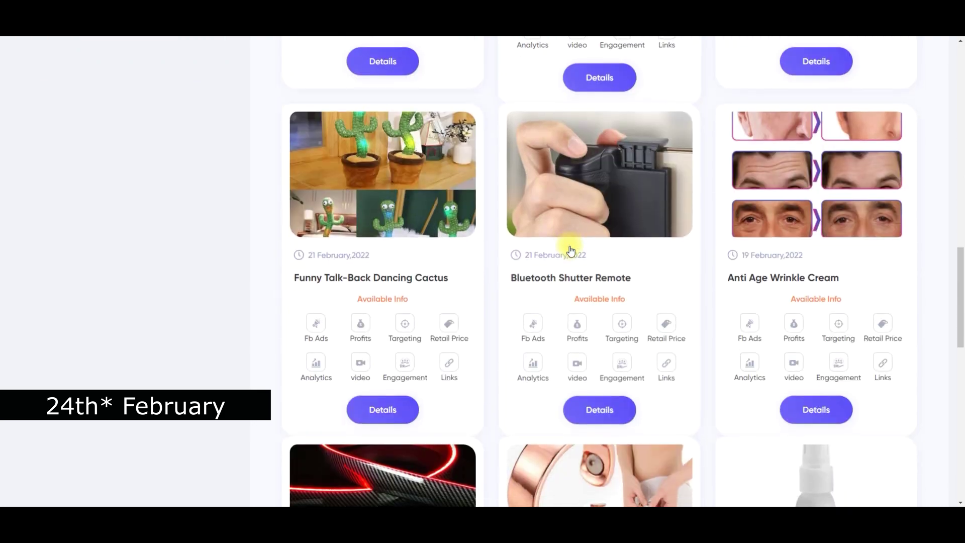
{"action": "scroll", "coordinate": [571, 248], "scroll_direction": "down", "scroll_amount": 3}
{"action": "scroll", "coordinate": [656, 266], "scroll_direction": "up", "scroll_amount": 15}
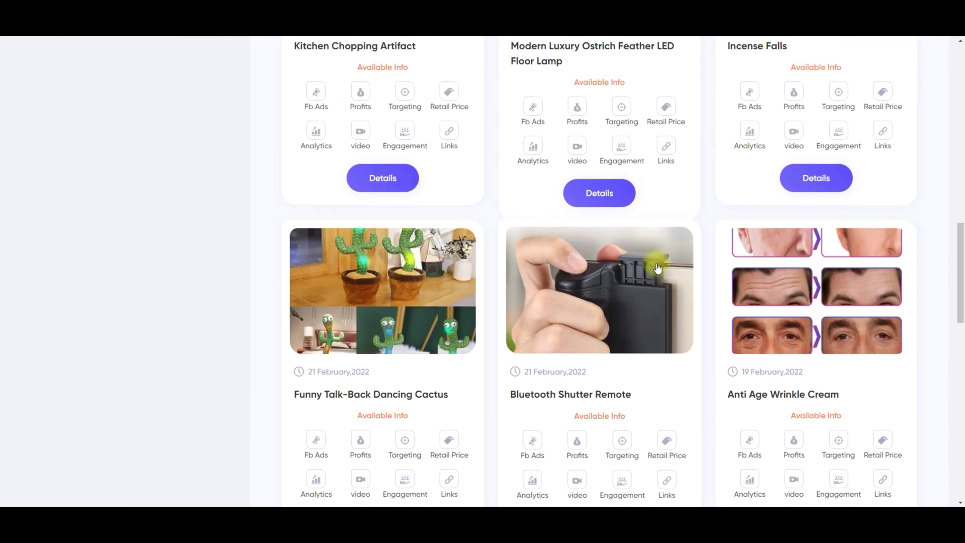
{"action": "scroll", "coordinate": [695, 258], "scroll_direction": "up", "scroll_amount": 6}
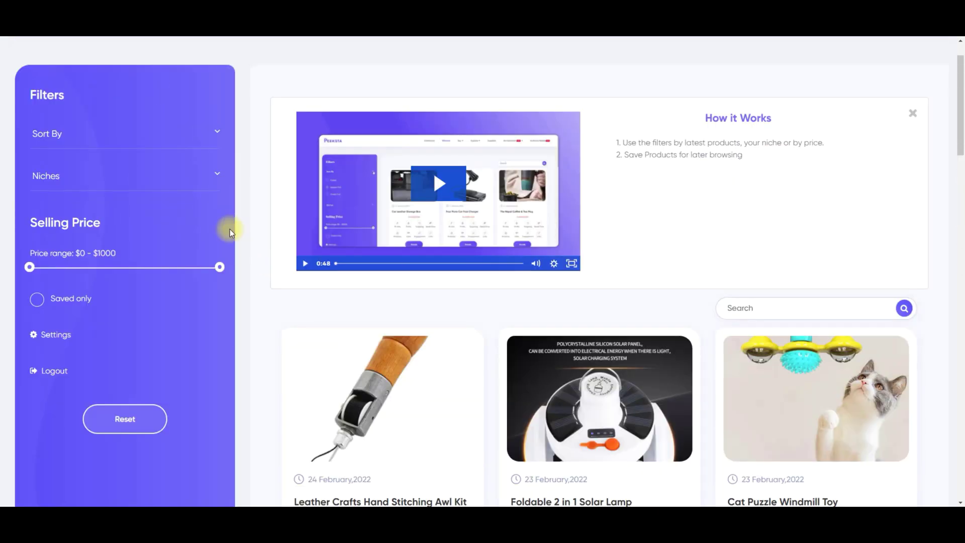
Expand Niches in Filters and scroll through the niche categories
{"action": "left_click", "coordinate": [217, 176]}
{"action": "scroll", "coordinate": [209, 248], "scroll_direction": "down", "scroll_amount": 3}
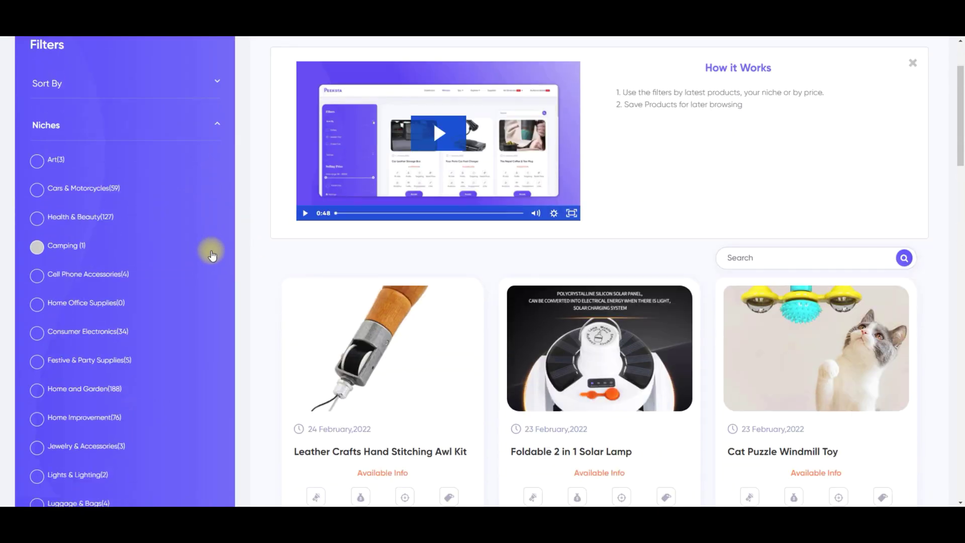
{"action": "scroll", "coordinate": [213, 252], "scroll_direction": "down", "scroll_amount": 6}
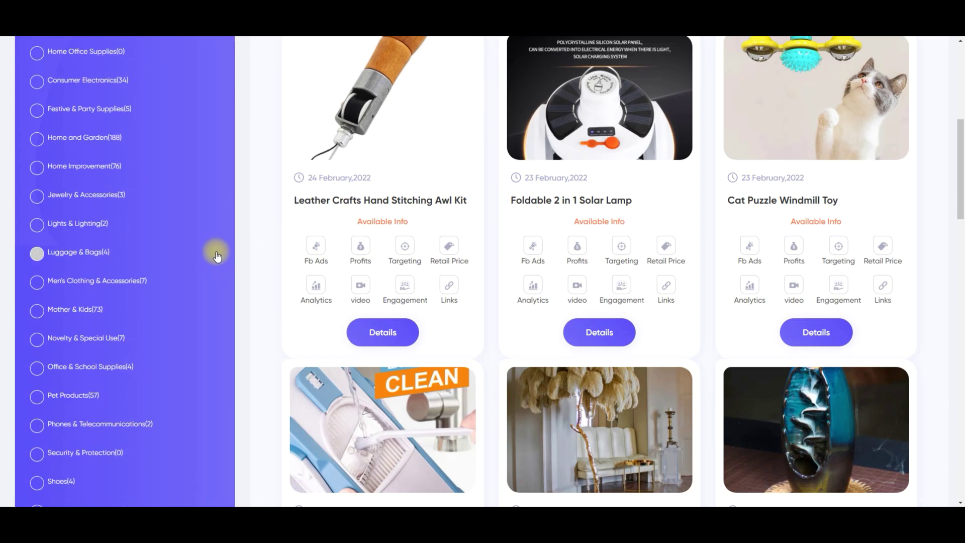
{"action": "scroll", "coordinate": [219, 253], "scroll_direction": "down", "scroll_amount": 3}
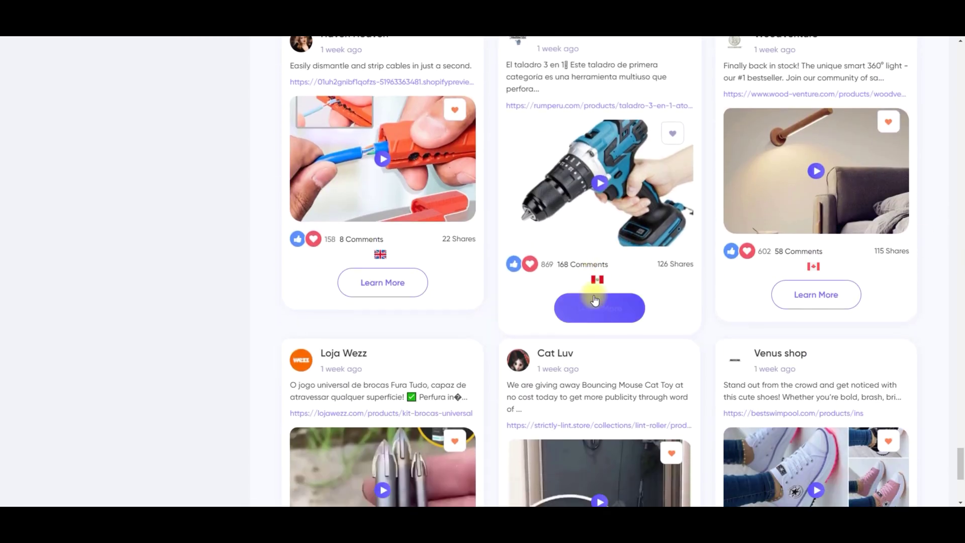
{"action": "left_click", "coordinate": [605, 264]}
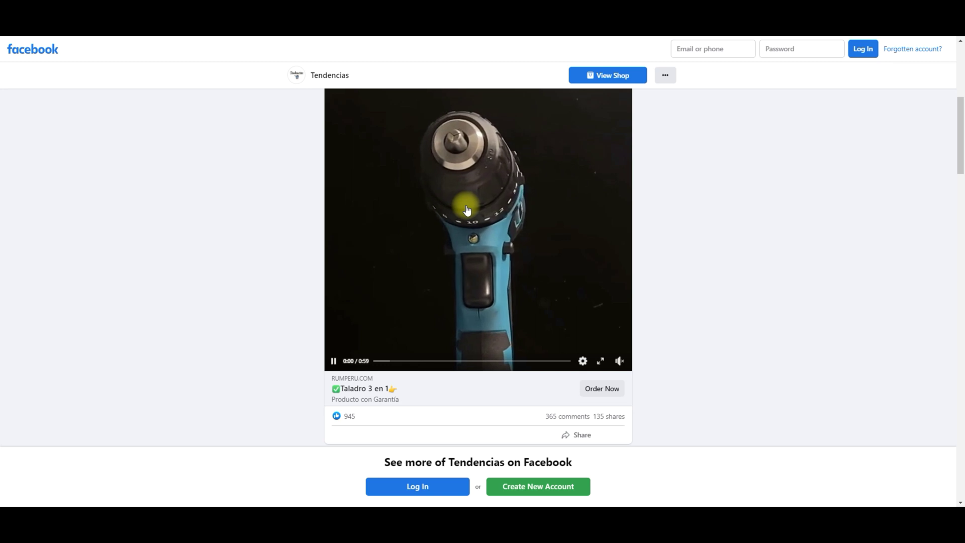
{"action": "left_click", "coordinate": [333, 310]}
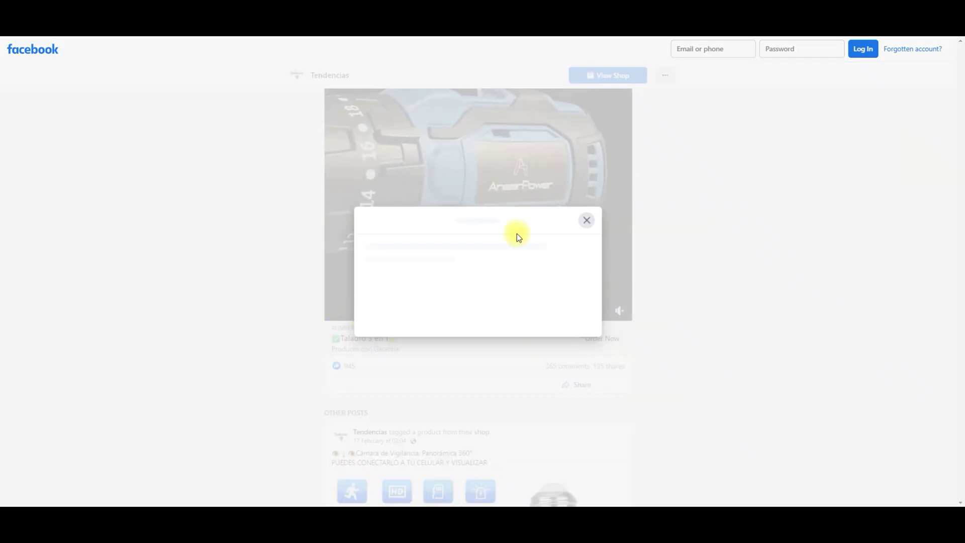
{"action": "left_click", "coordinate": [682, 172]}
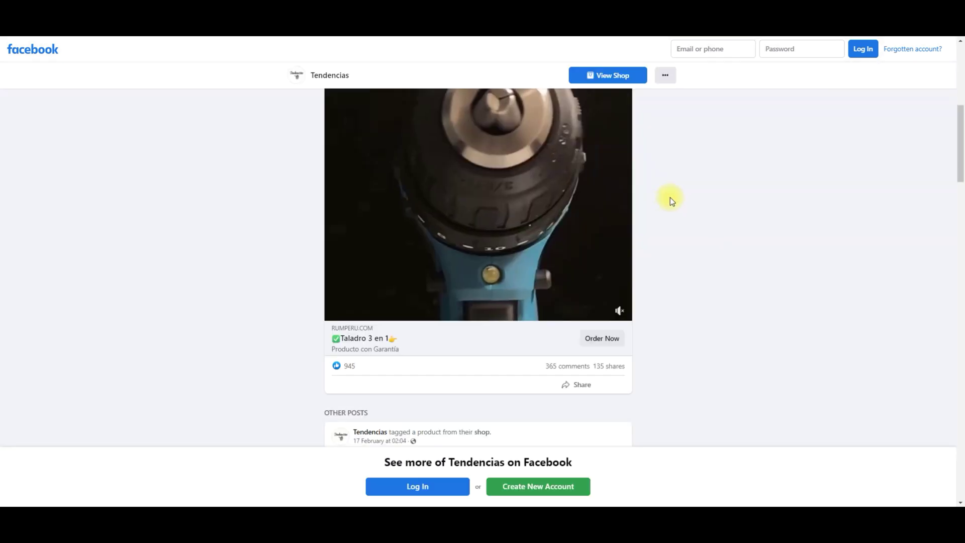
{"action": "scroll", "coordinate": [518, 237], "scroll_direction": "down", "scroll_amount": 2}
{"action": "scroll", "coordinate": [555, 222], "scroll_direction": "up", "scroll_amount": 1}
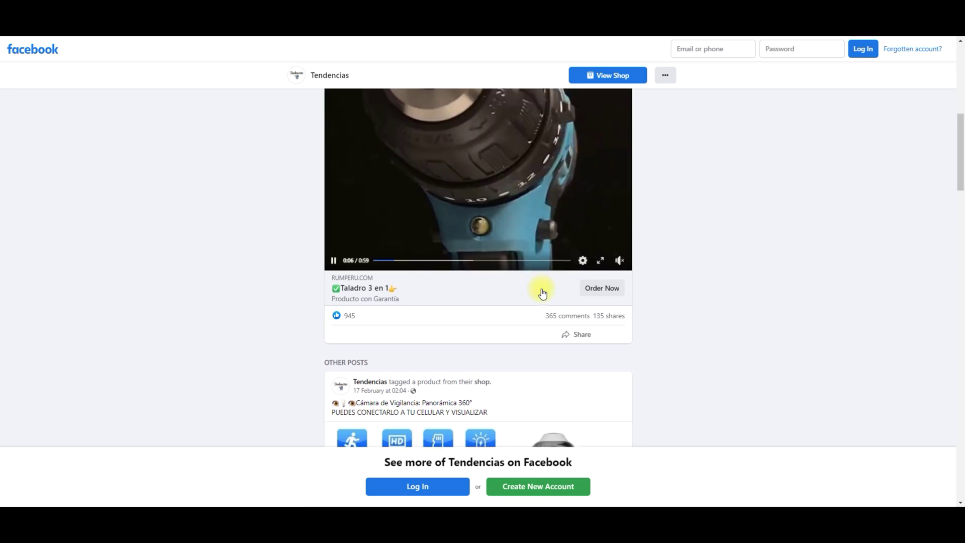
{"action": "scroll", "coordinate": [454, 306], "scroll_direction": "up", "scroll_amount": 1}
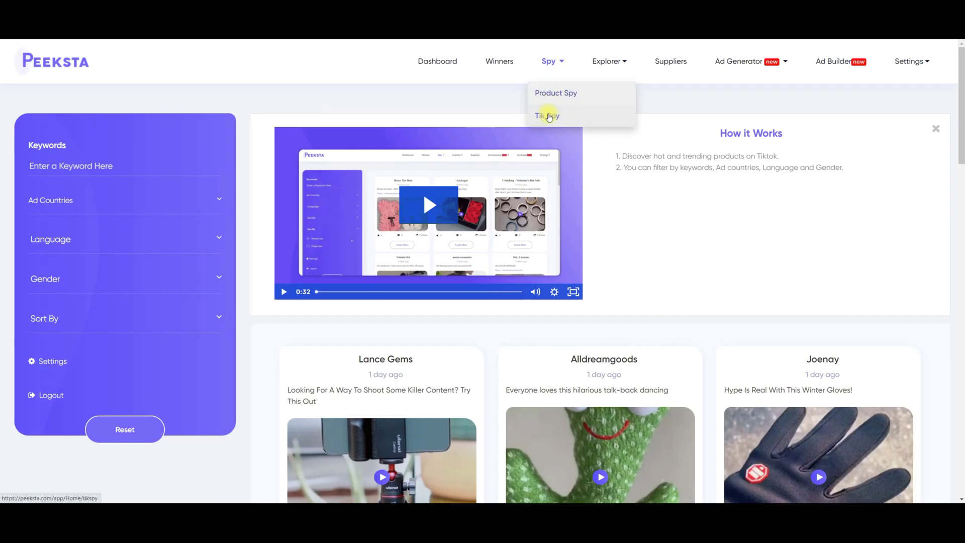
Open Spy > Tik Spy and scroll down to the trending product video cards
{"action": "left_click", "coordinate": [548, 117]}
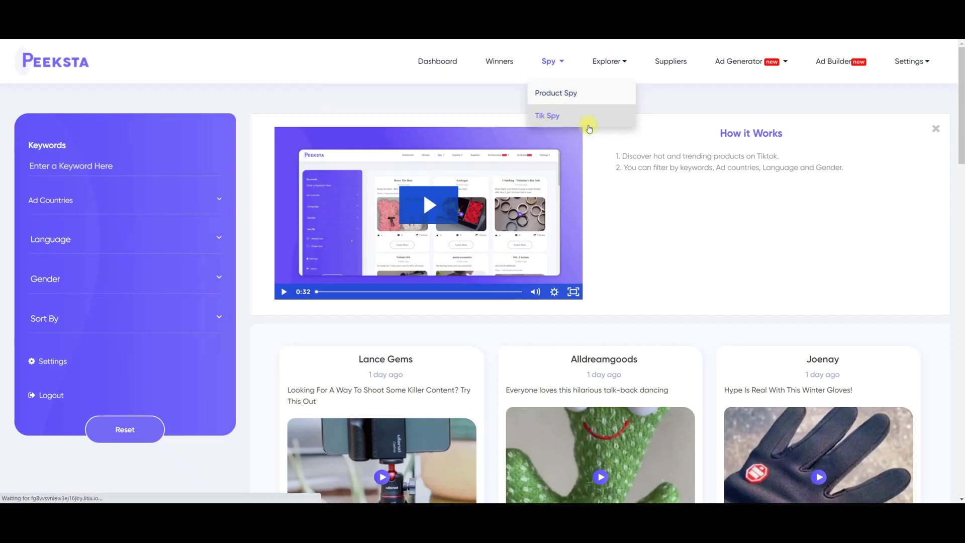
{"action": "scroll", "coordinate": [577, 340], "scroll_direction": "down", "scroll_amount": 4}
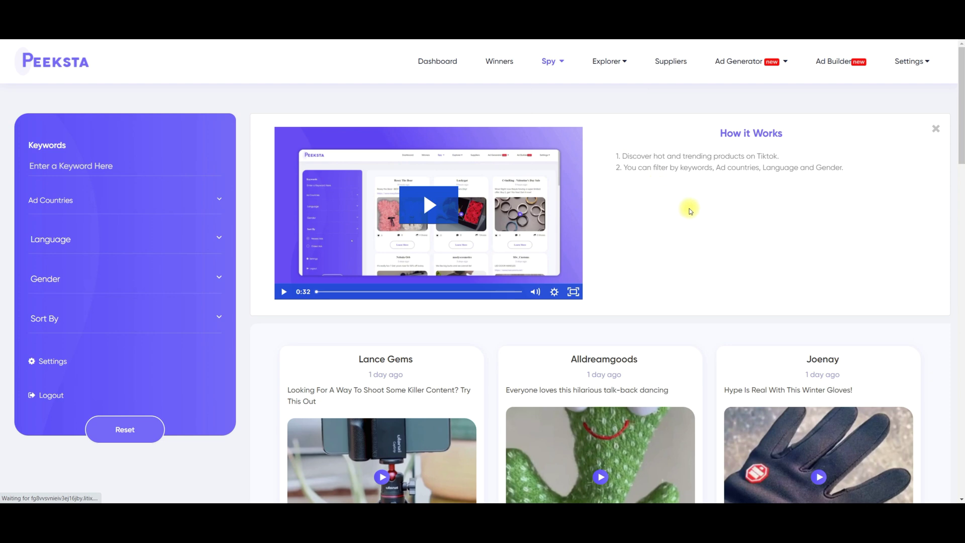
{"action": "scroll", "coordinate": [691, 216], "scroll_direction": "down", "scroll_amount": 2}
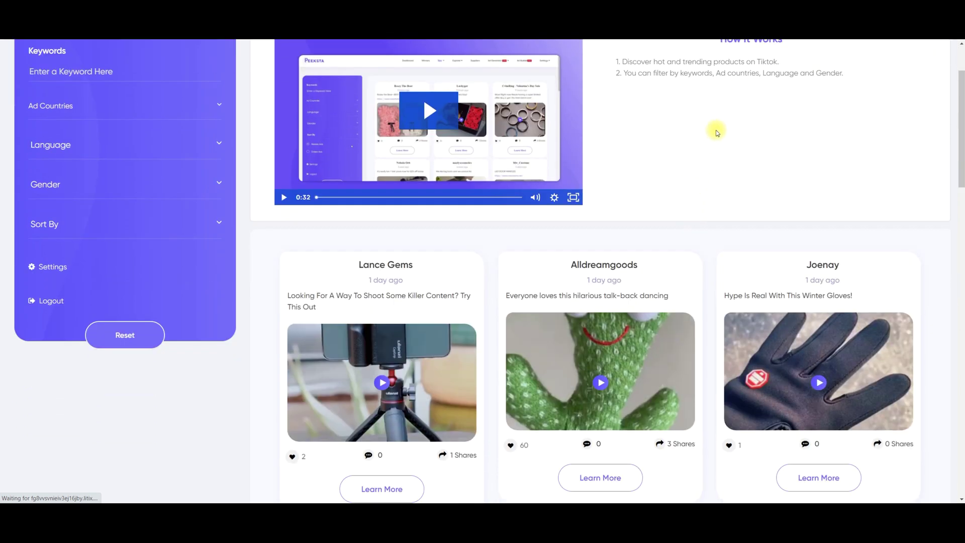
{"action": "scroll", "coordinate": [774, 143], "scroll_direction": "down", "scroll_amount": 2}
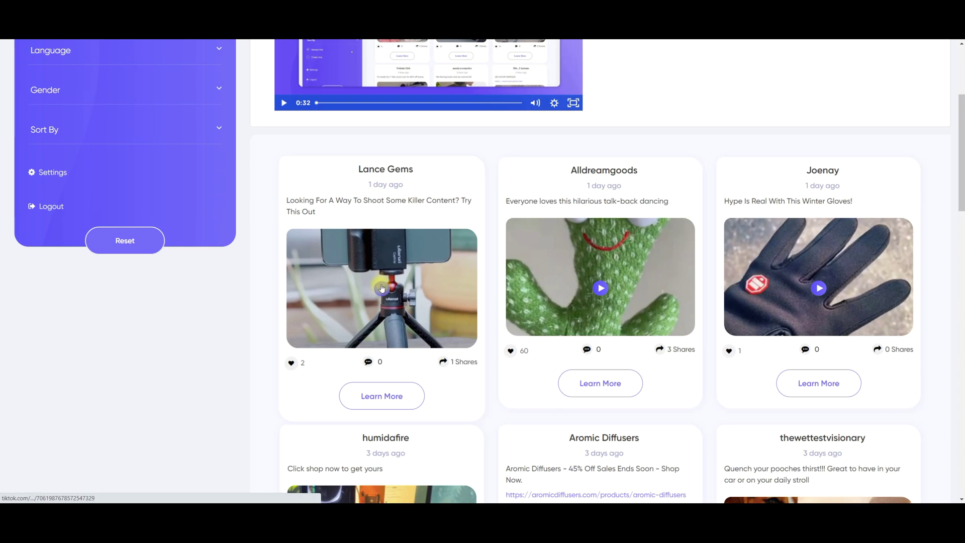
Open the phone camera grip ad on TikTok and accept all cookies
{"action": "left_click", "coordinate": [382, 287]}
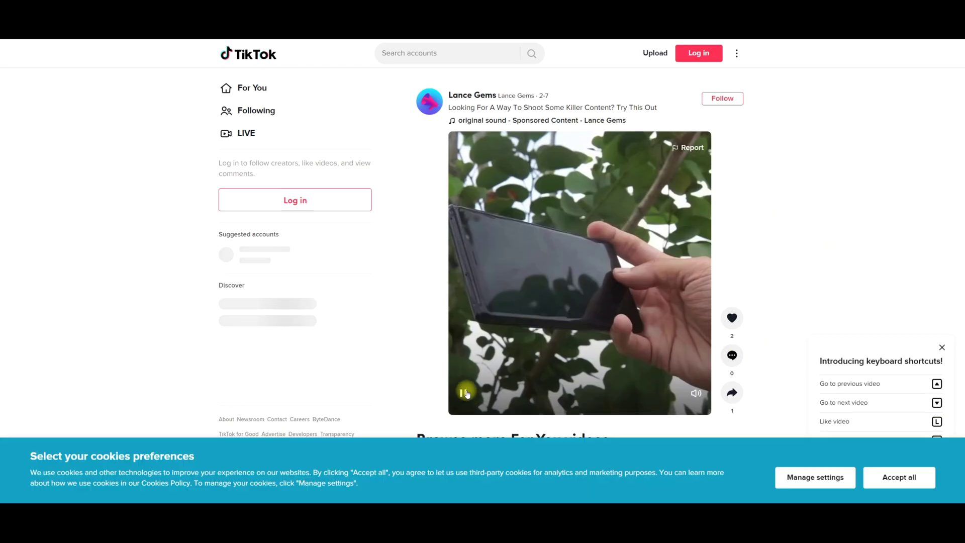
{"action": "left_click", "coordinate": [900, 479]}
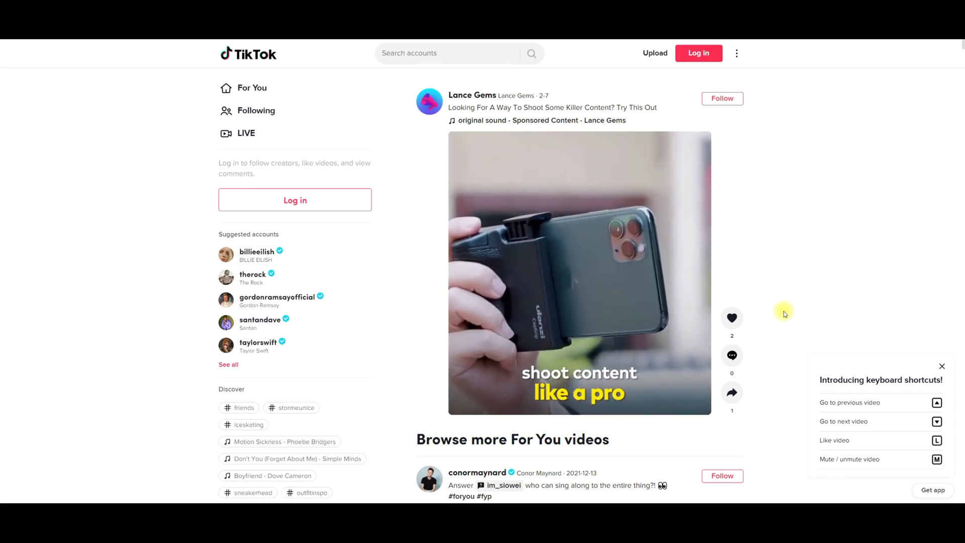
{"action": "mouse_move", "coordinate": [657, 337]}
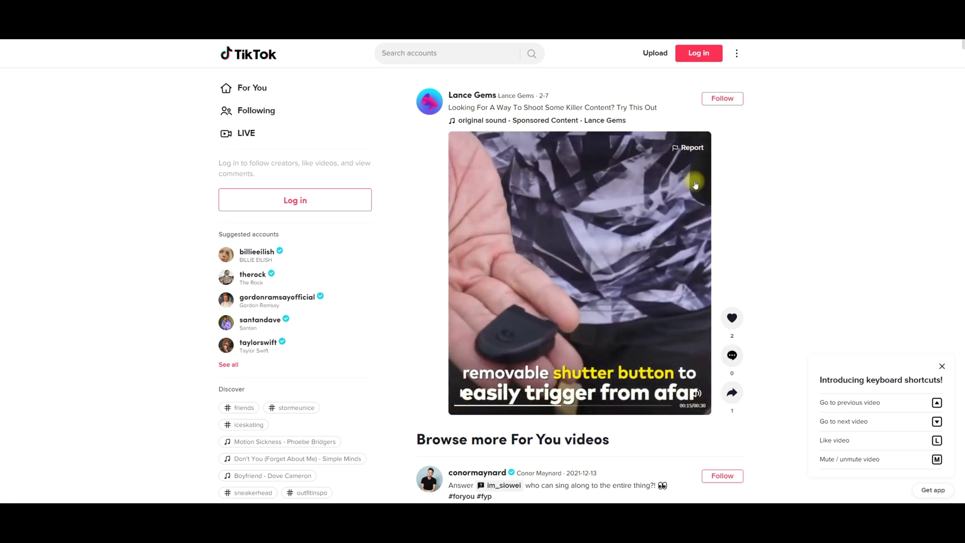
{"action": "mouse_move", "coordinate": [473, 371]}
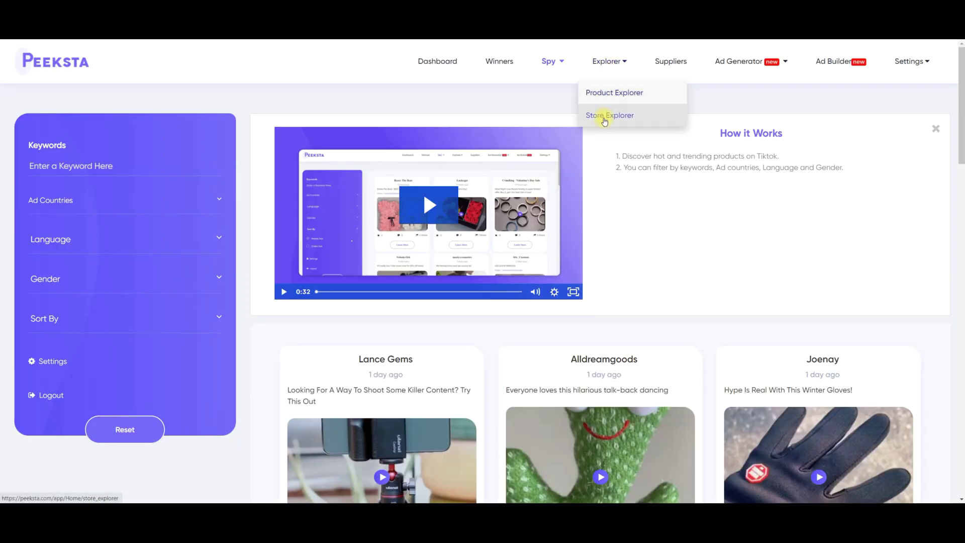
{"action": "left_click", "coordinate": [605, 118]}
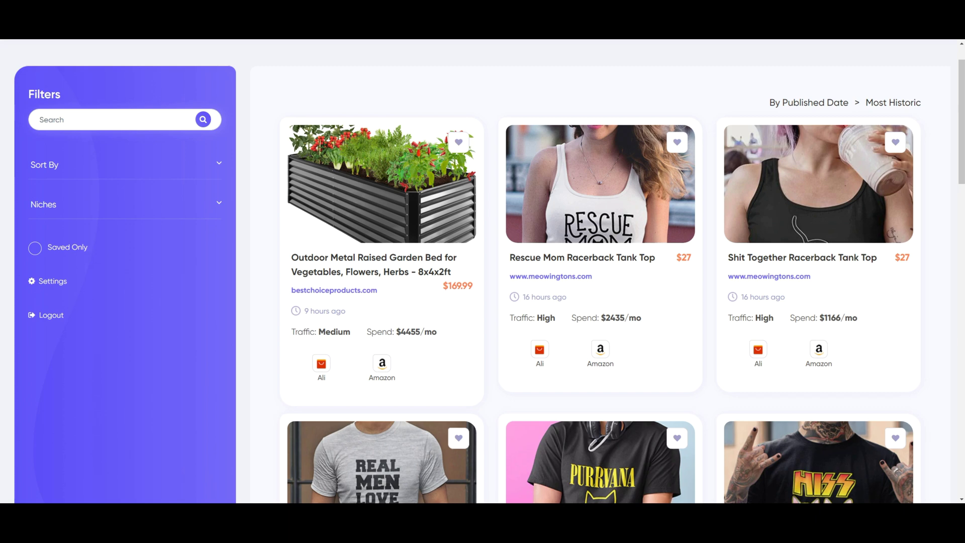
Scroll the advertised products list showing traffic and monthly ad spend
{"action": "scroll", "coordinate": [552, 303], "scroll_direction": "down", "scroll_amount": 3}
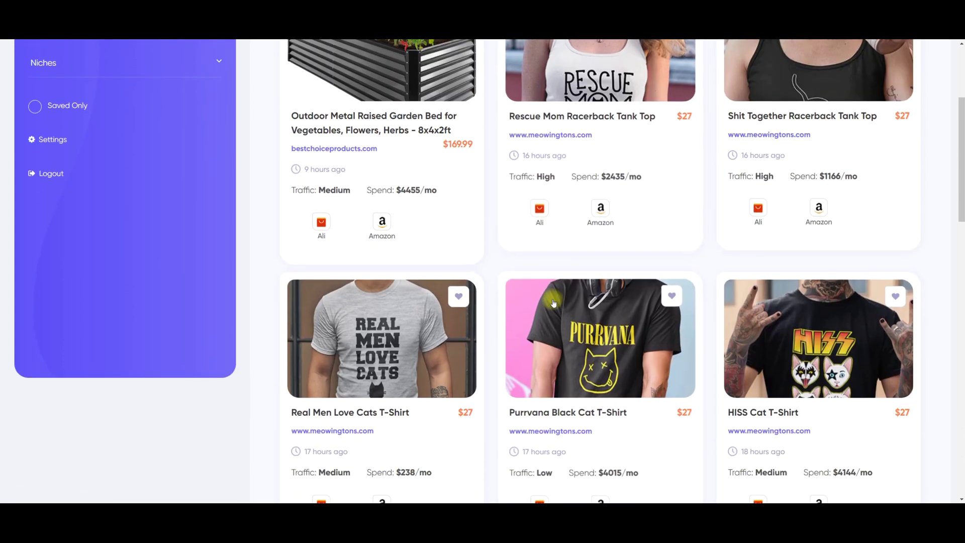
{"action": "scroll", "coordinate": [552, 302], "scroll_direction": "down", "scroll_amount": 5}
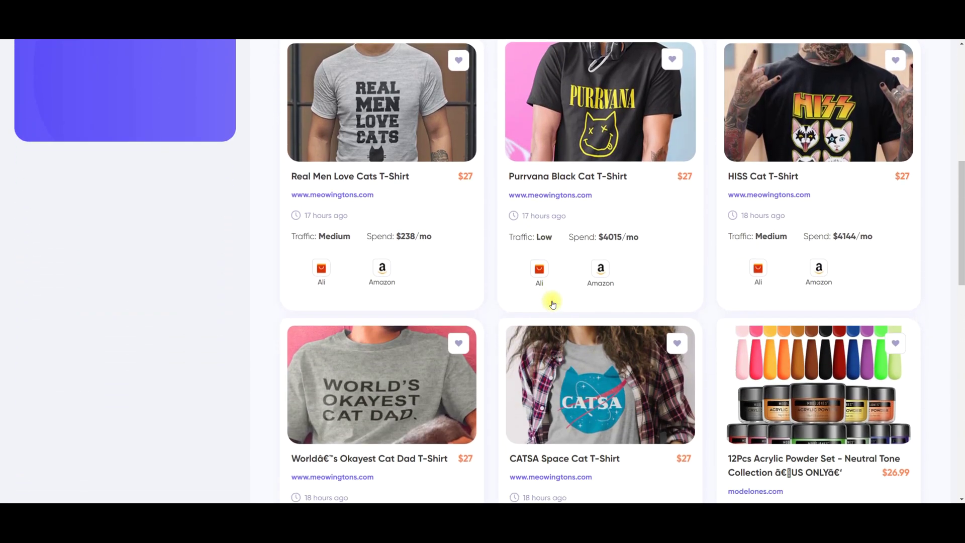
{"action": "scroll", "coordinate": [553, 304], "scroll_direction": "down", "scroll_amount": 3}
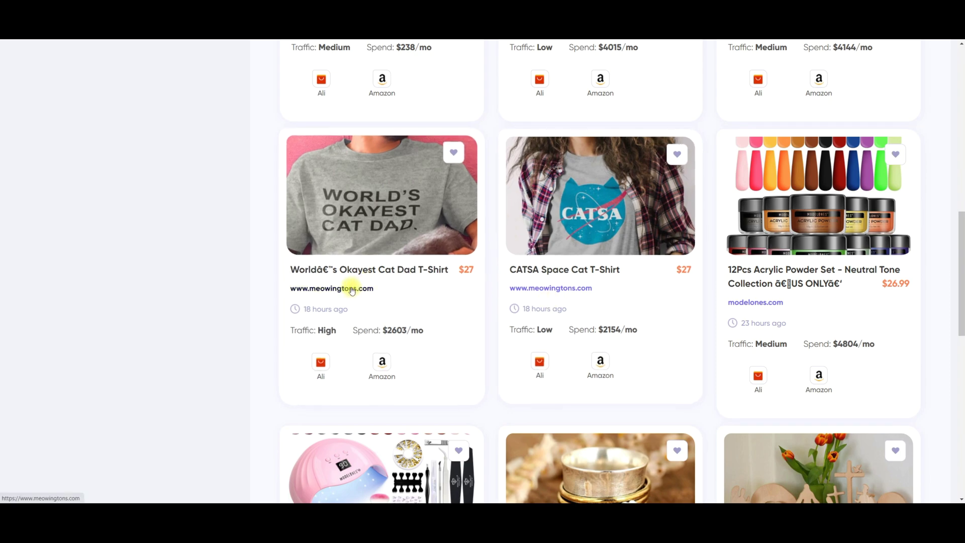
{"action": "left_click", "coordinate": [351, 289]}
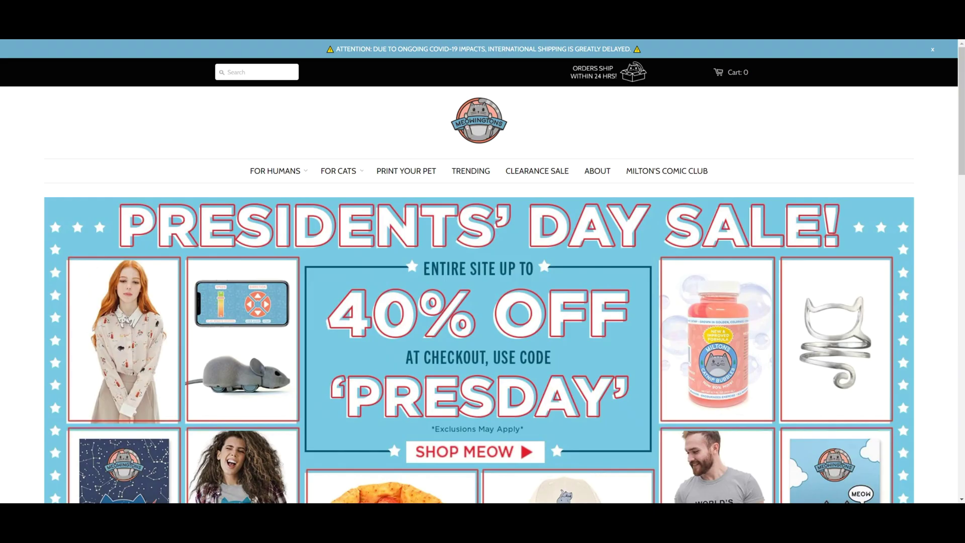
{"action": "scroll", "coordinate": [547, 251], "scroll_direction": "down", "scroll_amount": 8}
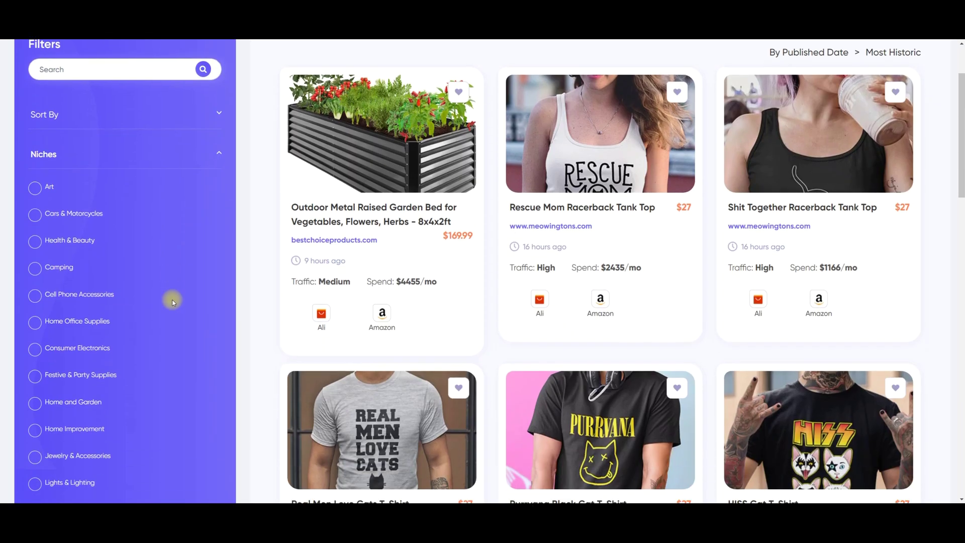
{"action": "scroll", "coordinate": [173, 300], "scroll_direction": "down", "scroll_amount": 10}
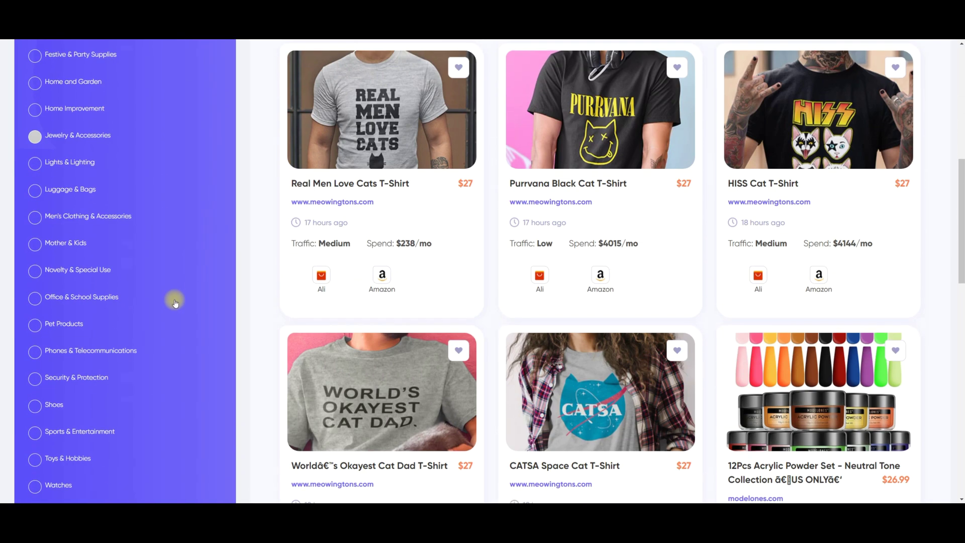
{"action": "scroll", "coordinate": [175, 302], "scroll_direction": "down", "scroll_amount": 4}
{"action": "scroll", "coordinate": [175, 300], "scroll_direction": "up", "scroll_amount": 14}
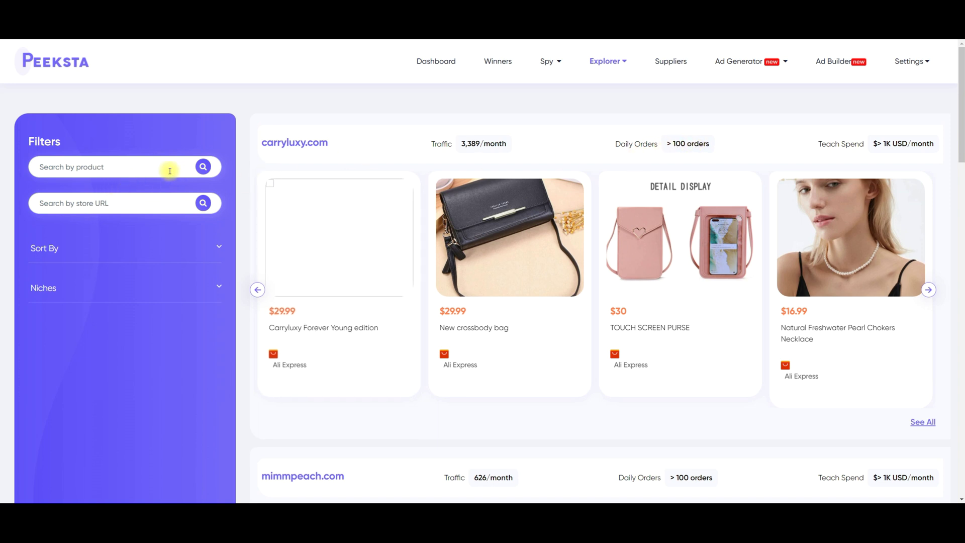
Expand the Sort By and Niches filter options and scroll down the store list
{"action": "left_click", "coordinate": [216, 245]}
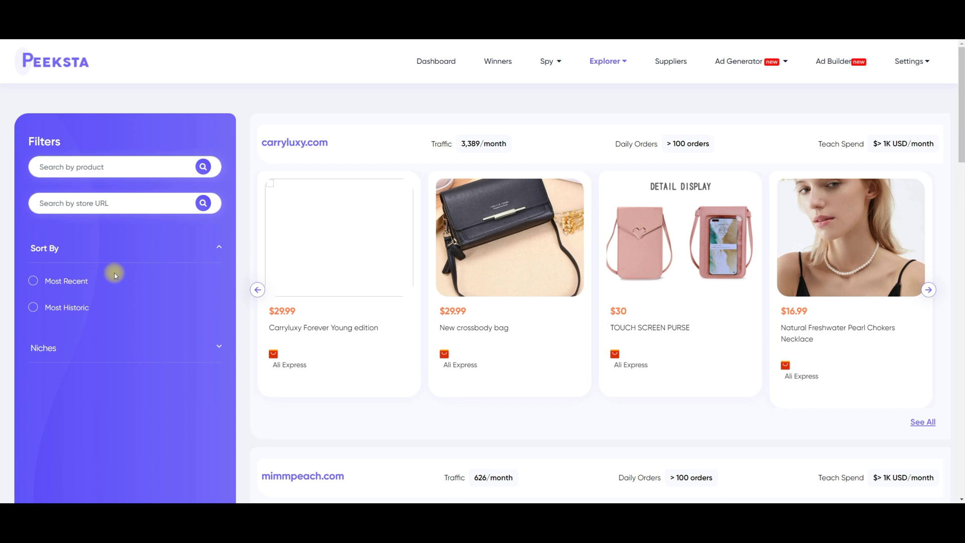
{"action": "left_click", "coordinate": [212, 352]}
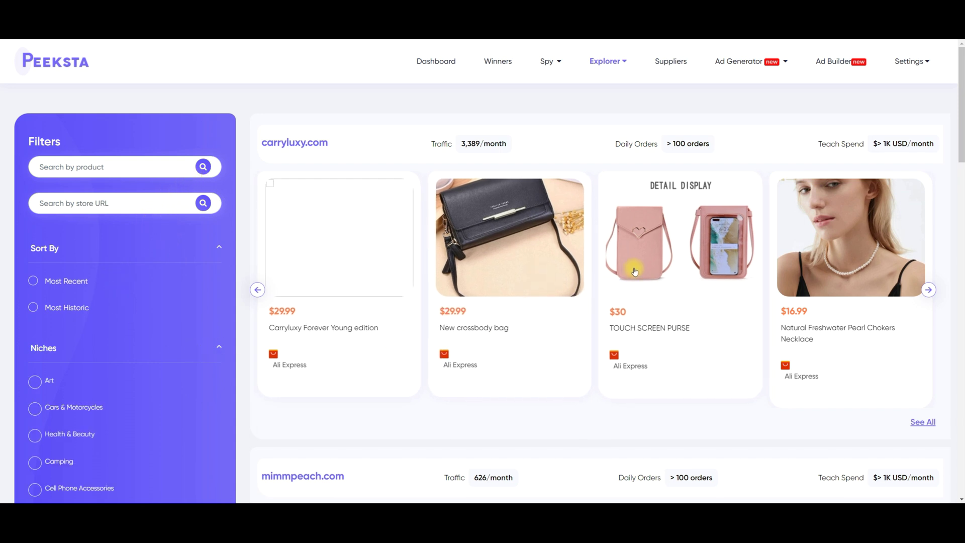
{"action": "scroll", "coordinate": [634, 271], "scroll_direction": "down", "scroll_amount": 3}
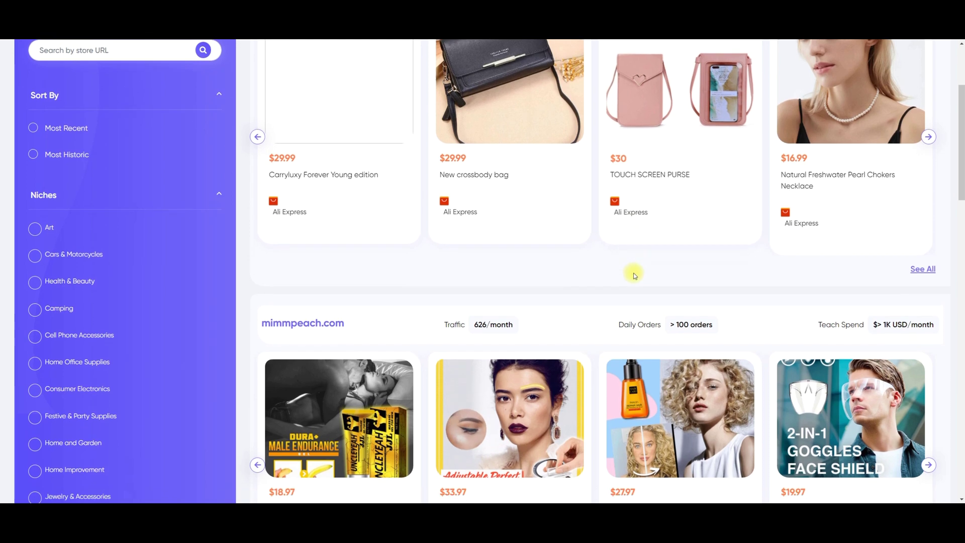
{"action": "scroll", "coordinate": [634, 275], "scroll_direction": "down", "scroll_amount": 9}
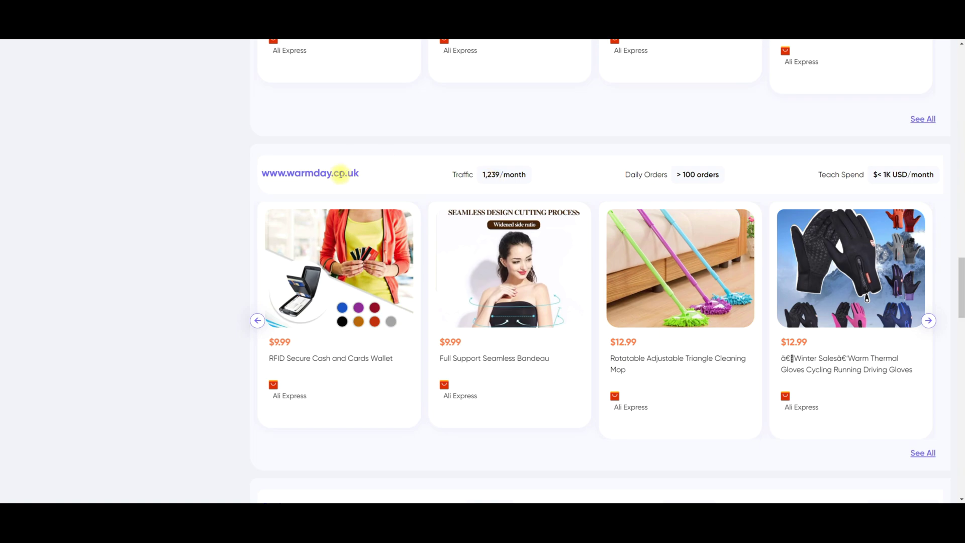
{"action": "double_click", "coordinate": [340, 173]}
{"action": "right_click", "coordinate": [332, 185]}
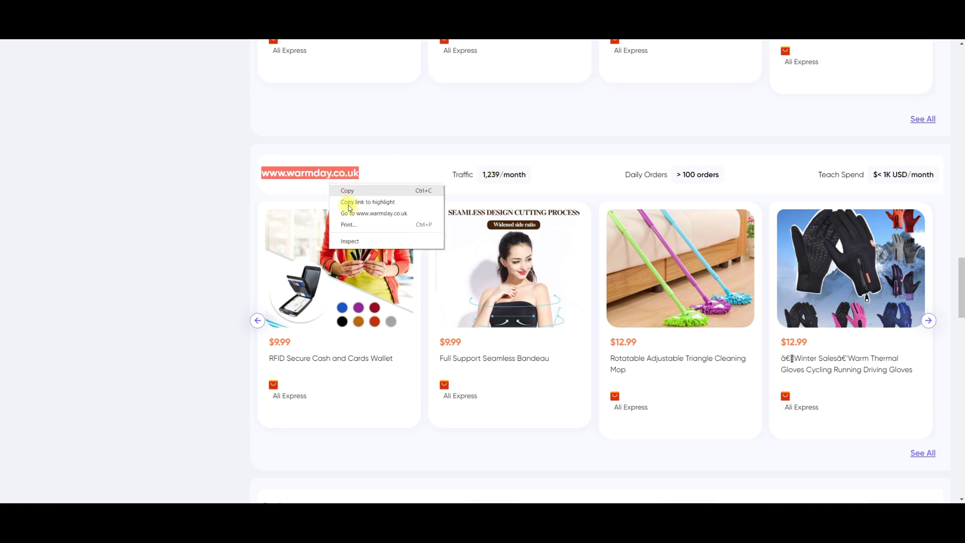
{"action": "left_click", "coordinate": [345, 200]}
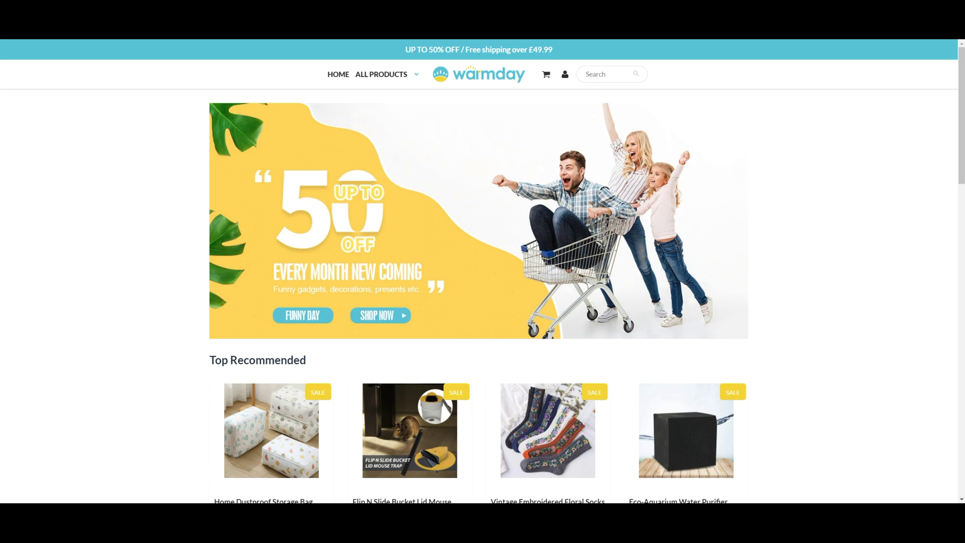
Scroll the Warmday homepage past products and reviews to the footer, then back to the top
{"action": "scroll", "coordinate": [567, 239], "scroll_direction": "down", "scroll_amount": 5}
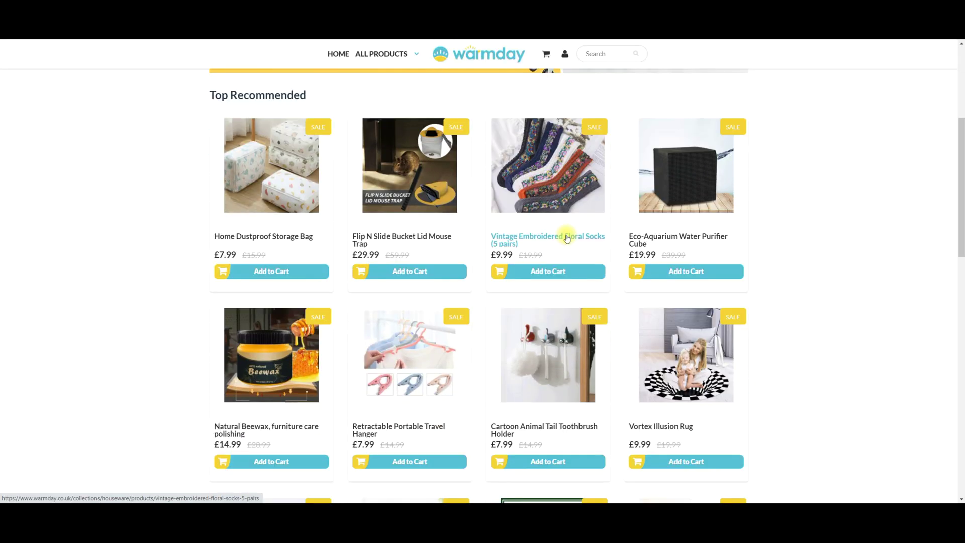
{"action": "scroll", "coordinate": [567, 239], "scroll_direction": "down", "scroll_amount": 7}
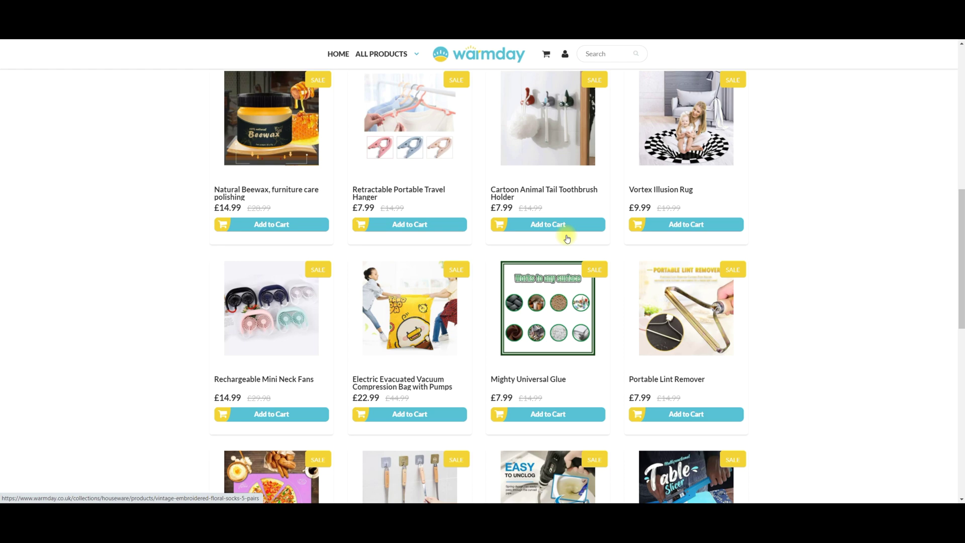
{"action": "scroll", "coordinate": [567, 238], "scroll_direction": "down", "scroll_amount": 8}
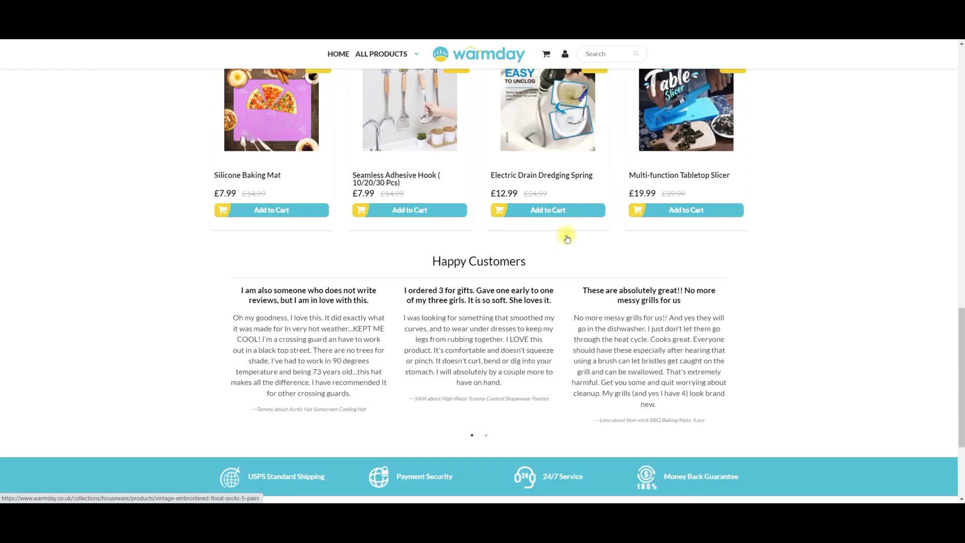
{"action": "scroll", "coordinate": [567, 239], "scroll_direction": "down", "scroll_amount": 2}
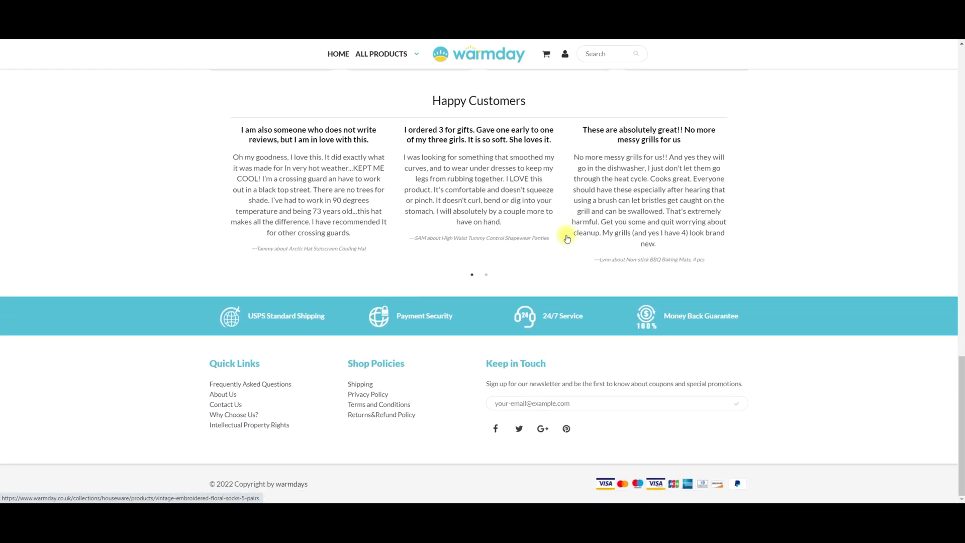
{"action": "scroll", "coordinate": [567, 238], "scroll_direction": "up", "scroll_amount": 5}
{"action": "scroll", "coordinate": [565, 239], "scroll_direction": "up", "scroll_amount": 10}
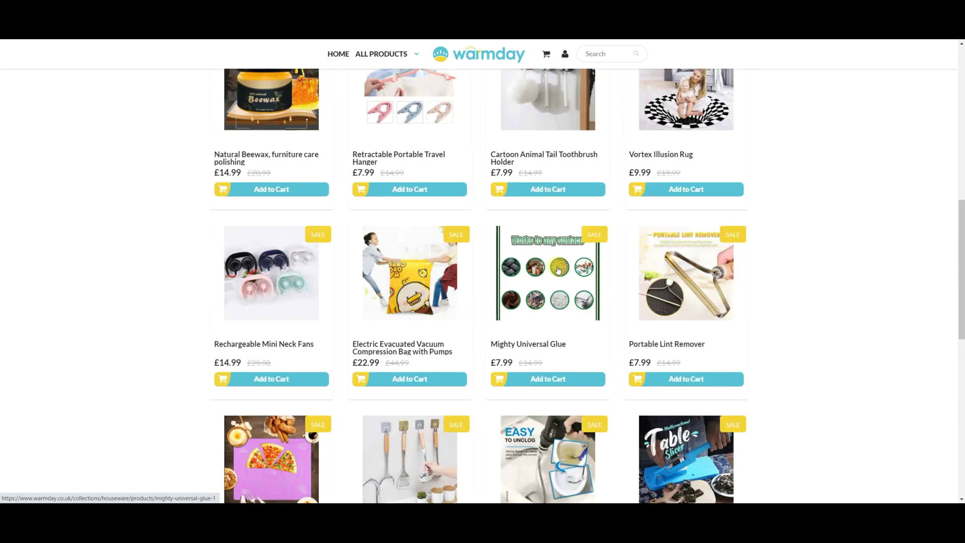
{"action": "scroll", "coordinate": [557, 270], "scroll_direction": "up", "scroll_amount": 7}
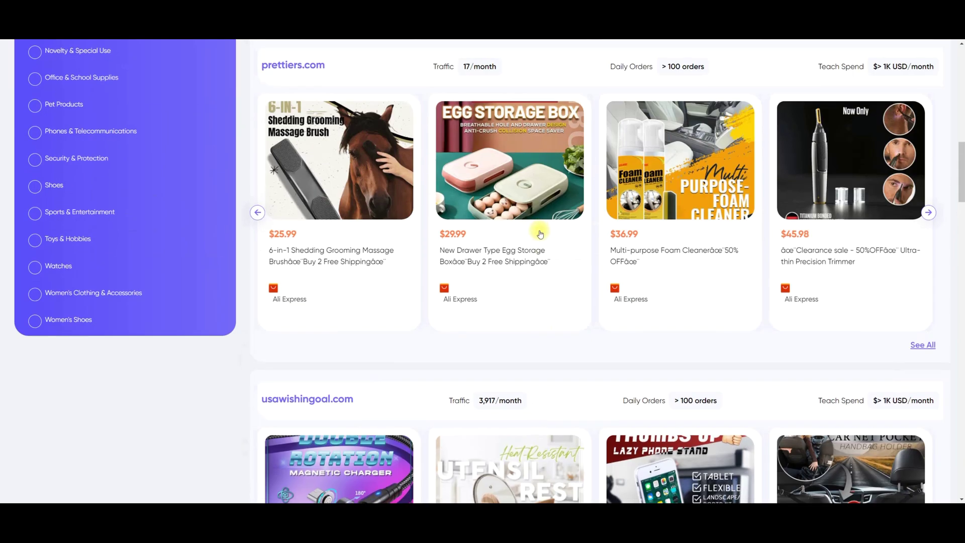
{"action": "scroll", "coordinate": [538, 232], "scroll_direction": "up", "scroll_amount": 8}
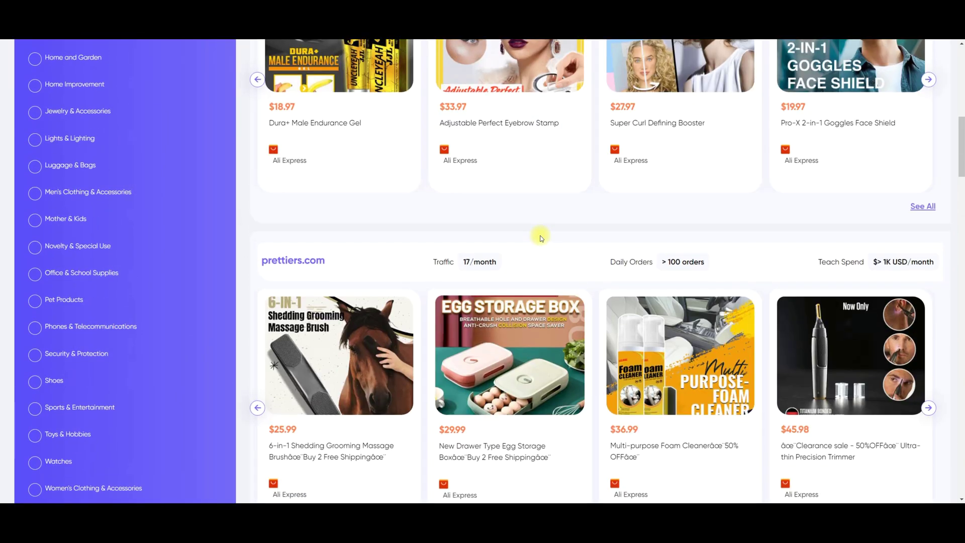
Scroll the Suppliers product grid down to the Load More Products button
{"action": "scroll", "coordinate": [539, 240], "scroll_direction": "up", "scroll_amount": 6}
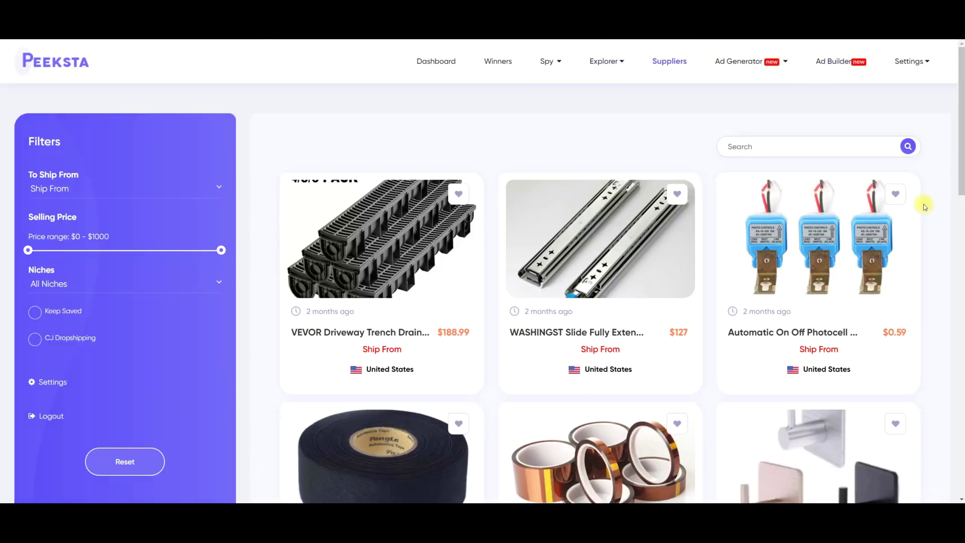
{"action": "scroll", "coordinate": [924, 209], "scroll_direction": "down", "scroll_amount": 2}
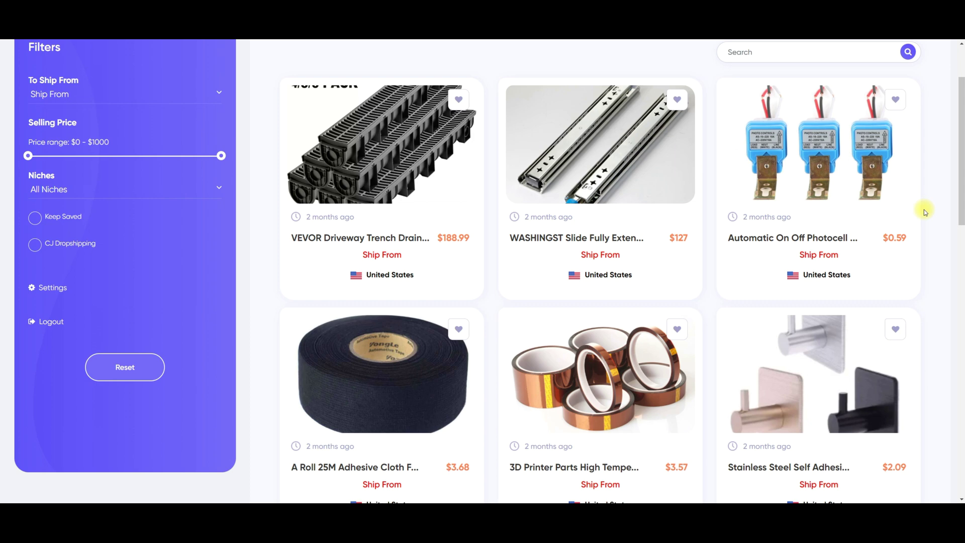
{"action": "scroll", "coordinate": [923, 215], "scroll_direction": "down", "scroll_amount": 4}
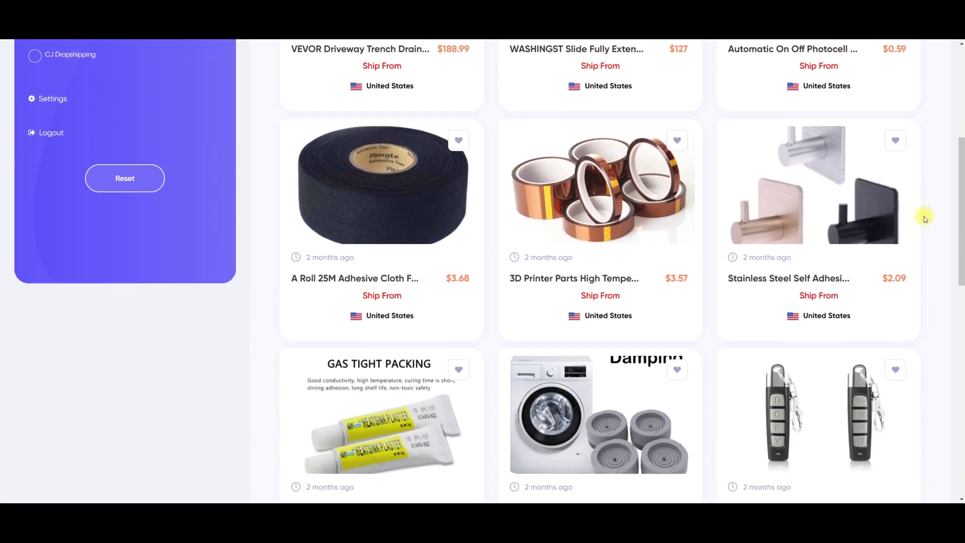
{"action": "scroll", "coordinate": [925, 218], "scroll_direction": "down", "scroll_amount": 8}
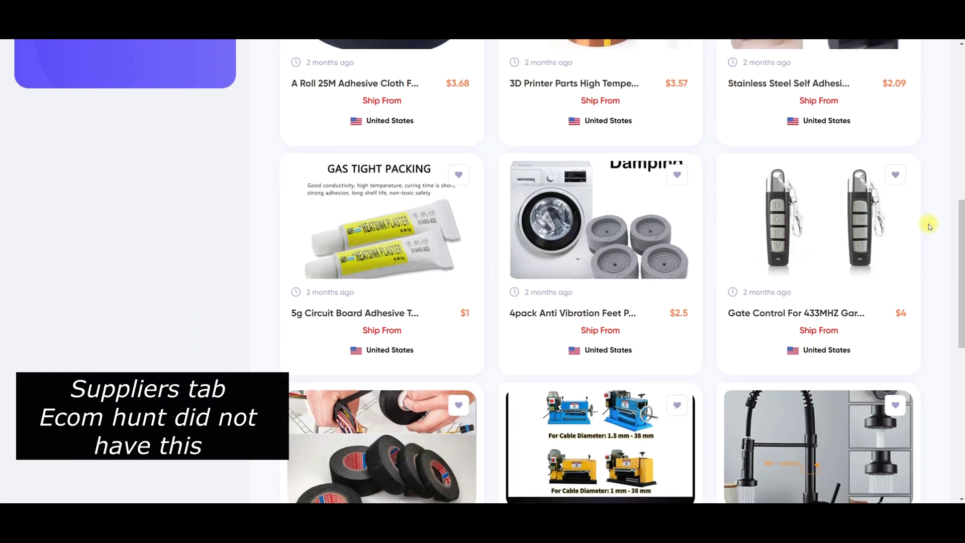
{"action": "scroll", "coordinate": [929, 227], "scroll_direction": "down", "scroll_amount": 6}
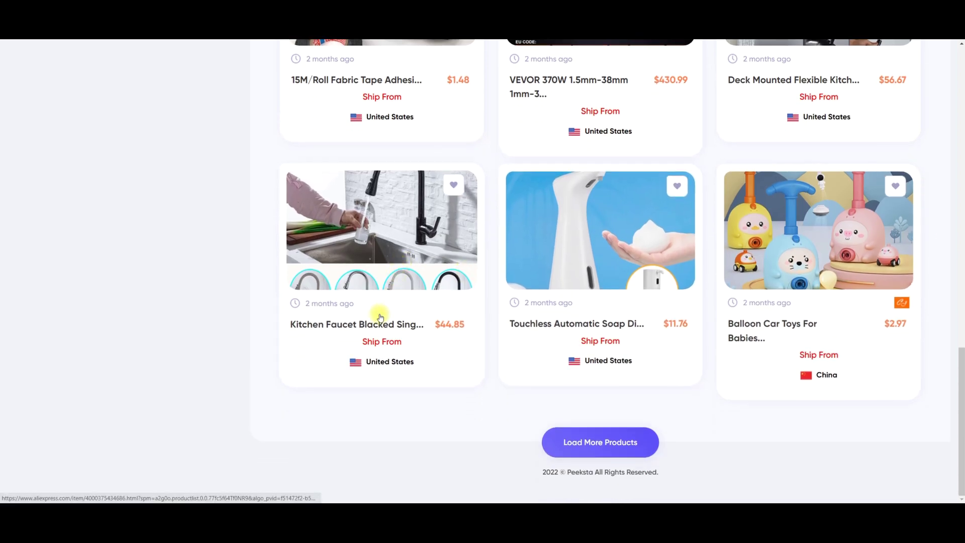
View the DQOK kitchen faucet AliExpress listing, then select the YouTube Studio analytics page address
{"action": "left_click", "coordinate": [372, 322]}
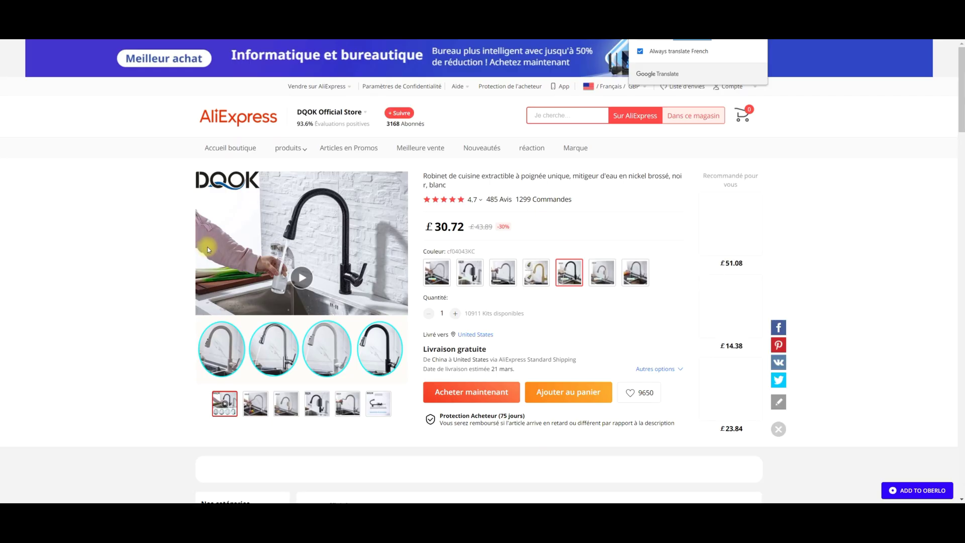
{"action": "scroll", "coordinate": [209, 249], "scroll_direction": "down", "scroll_amount": 1}
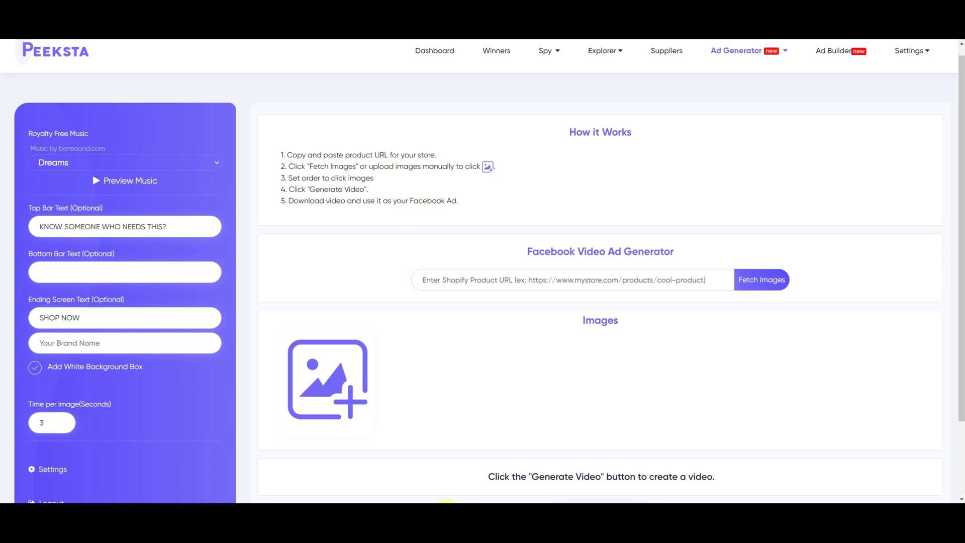
{"action": "key", "text": "alt+Tab"}
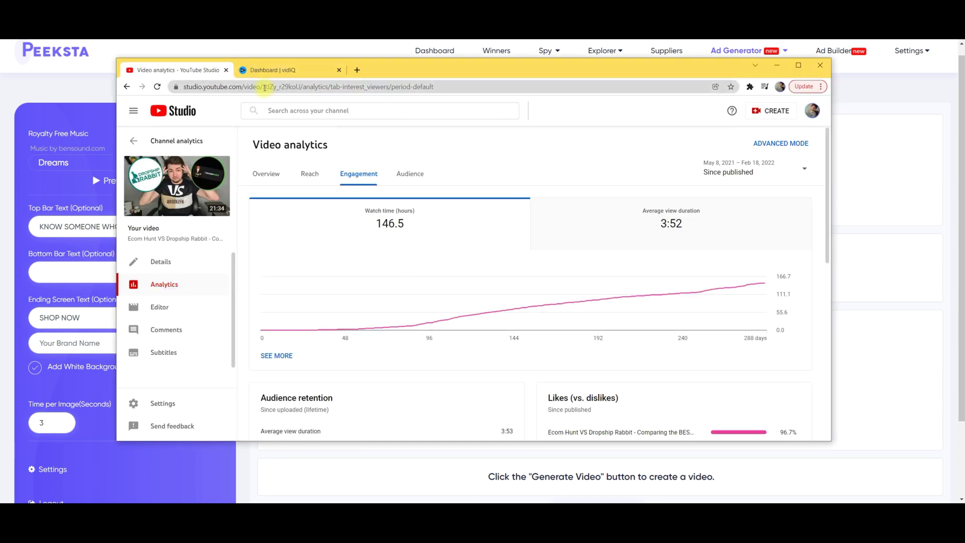
{"action": "left_click", "coordinate": [265, 88]}
{"action": "right_click", "coordinate": [265, 88]}
Copy the YouTube Studio address and paste it into Peeksta's product URL field
{"action": "left_click", "coordinate": [287, 140]}
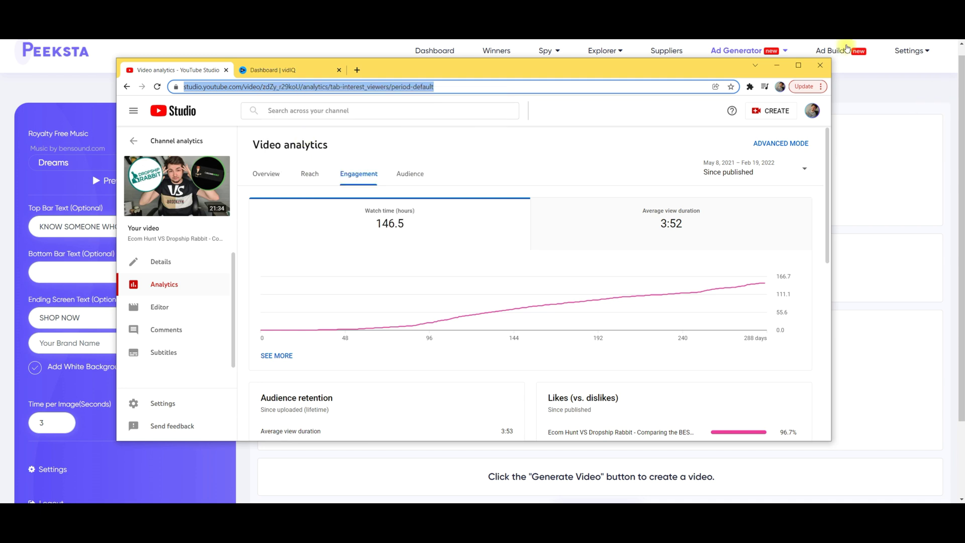
{"action": "left_click", "coordinate": [784, 69]}
{"action": "left_click", "coordinate": [585, 278]}
{"action": "key", "text": "ctrl+v"}
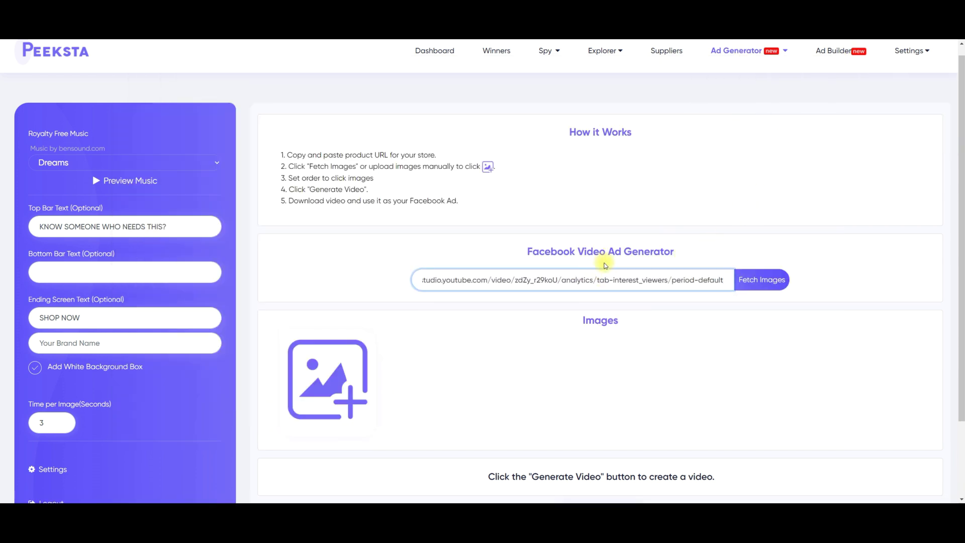
{"action": "left_click", "coordinate": [391, 378]}
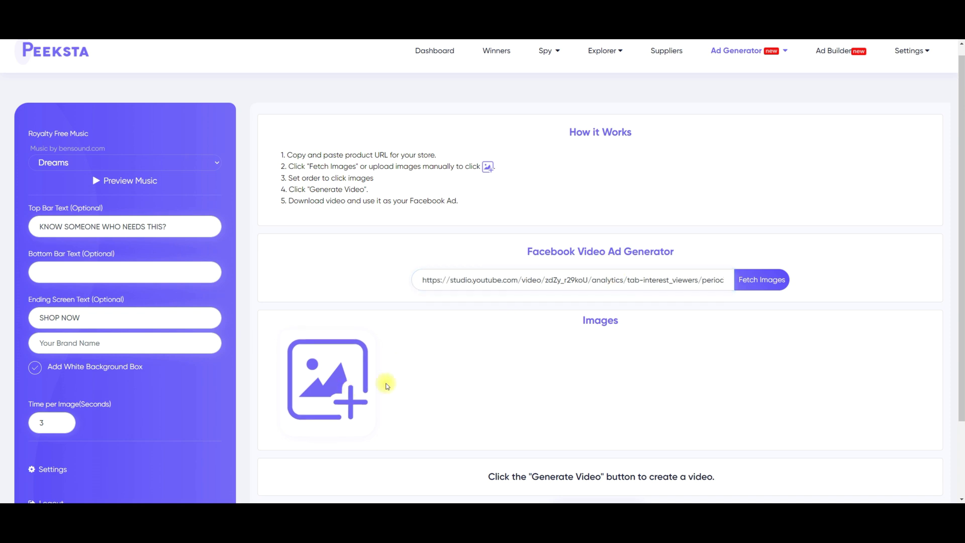
Upload the Untitled design image and the digital marketing image to the ad
{"action": "left_click", "coordinate": [307, 346]}
{"action": "double_click", "coordinate": [149, 104]}
{"action": "scroll", "coordinate": [438, 335], "scroll_direction": "down", "scroll_amount": 2}
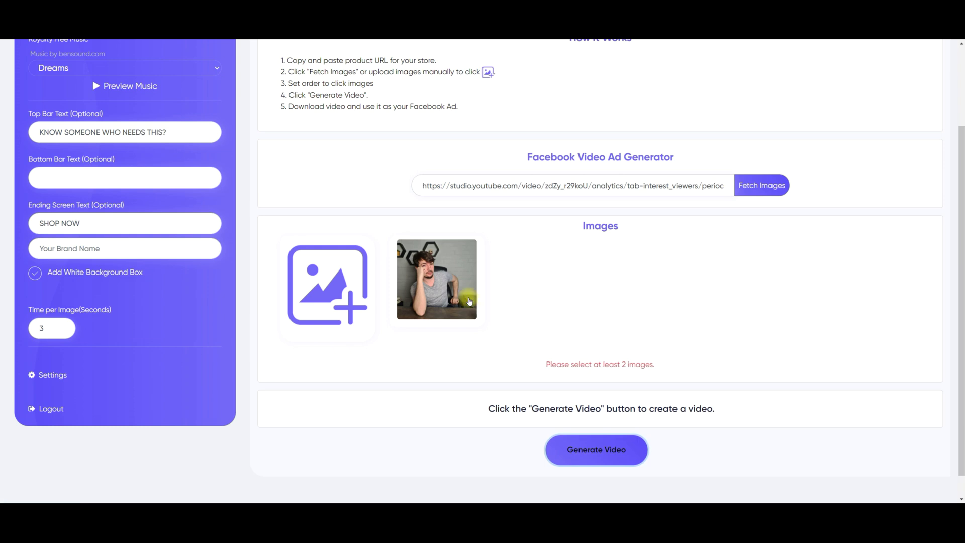
{"action": "left_click", "coordinate": [360, 267]}
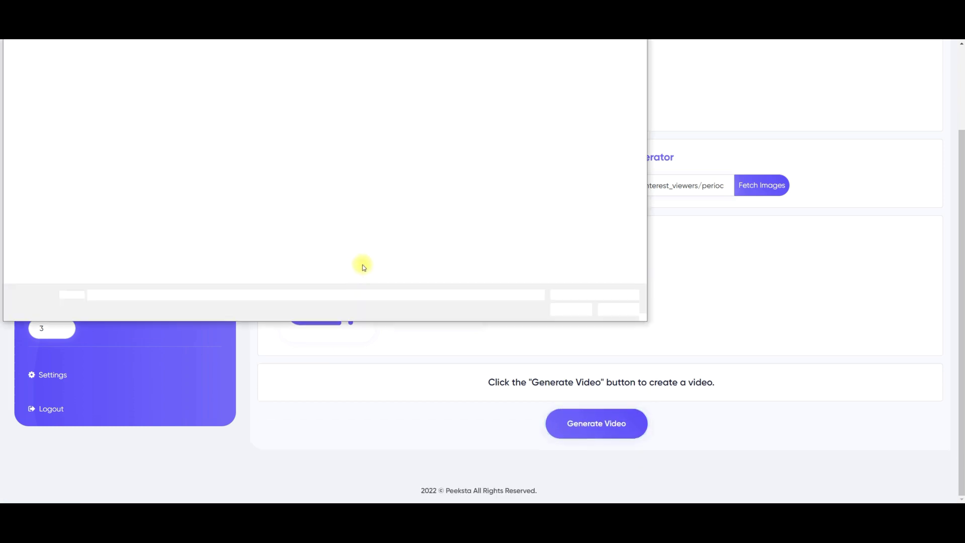
{"action": "double_click", "coordinate": [460, 211]}
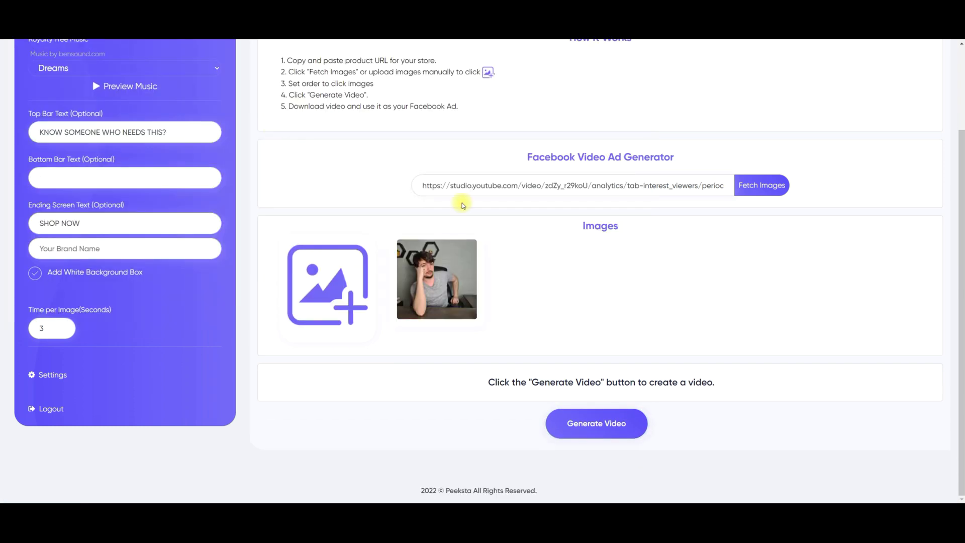
Generate the video ad from both images and view the 11-second preview
{"action": "left_click", "coordinate": [594, 423]}
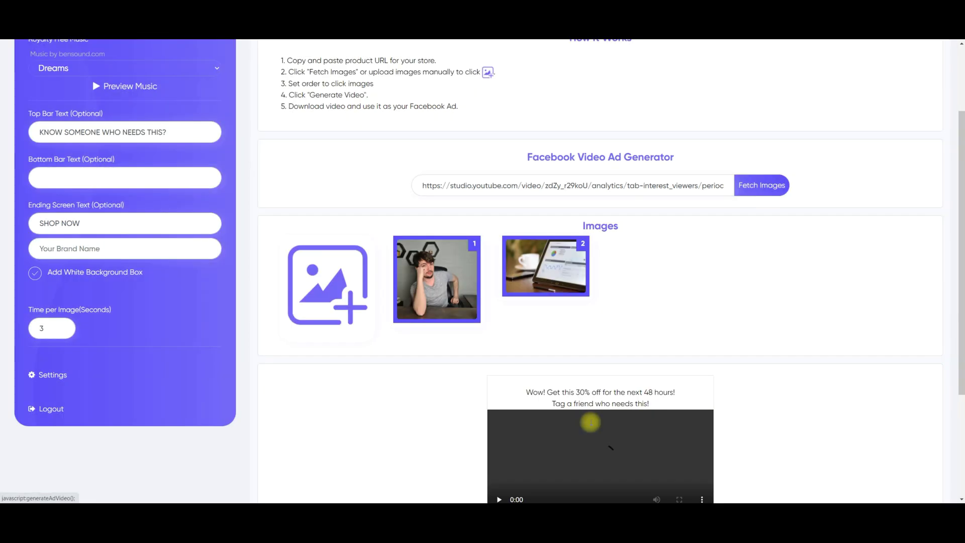
{"action": "scroll", "coordinate": [599, 373], "scroll_direction": "down", "scroll_amount": 3}
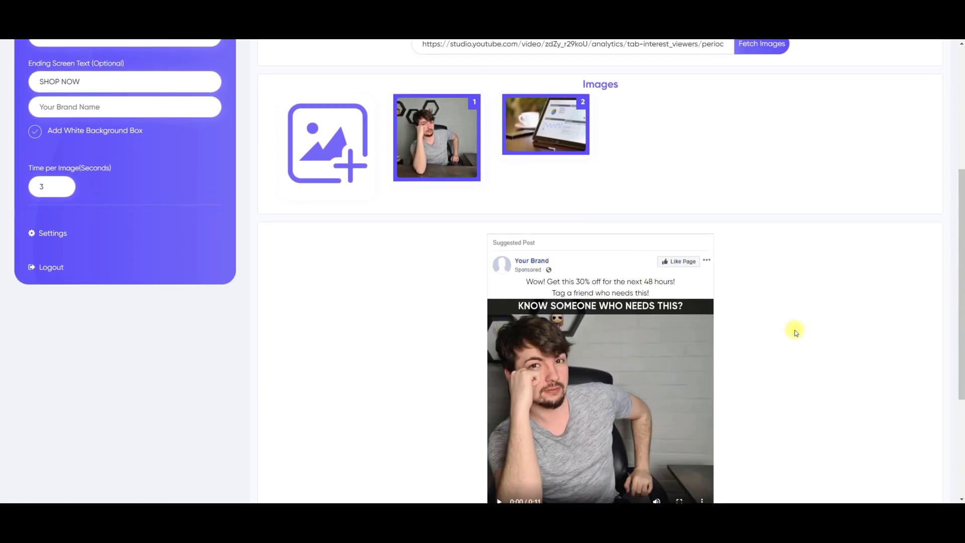
{"action": "scroll", "coordinate": [668, 385], "scroll_direction": "down", "scroll_amount": 1}
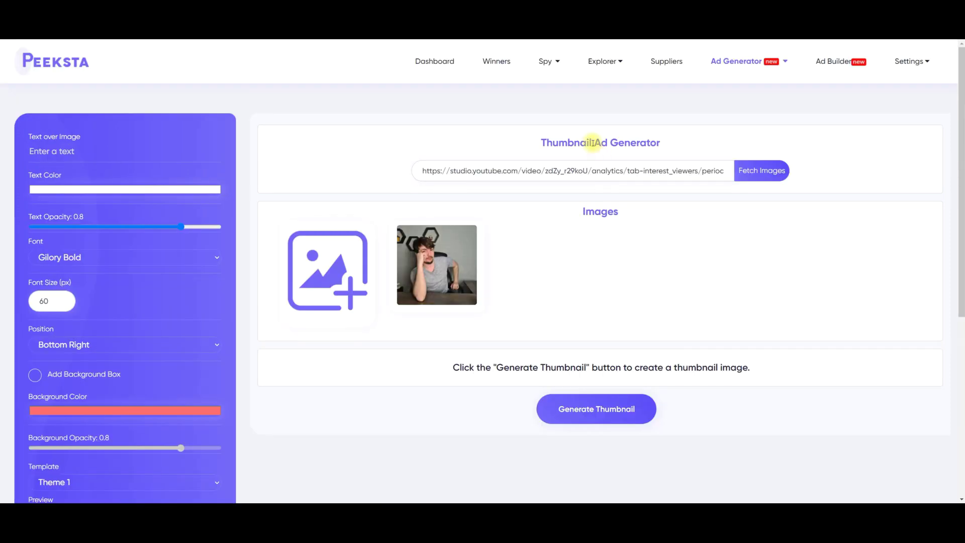
Choose the fetched photo as the thumbnail image
{"action": "left_click", "coordinate": [444, 255]}
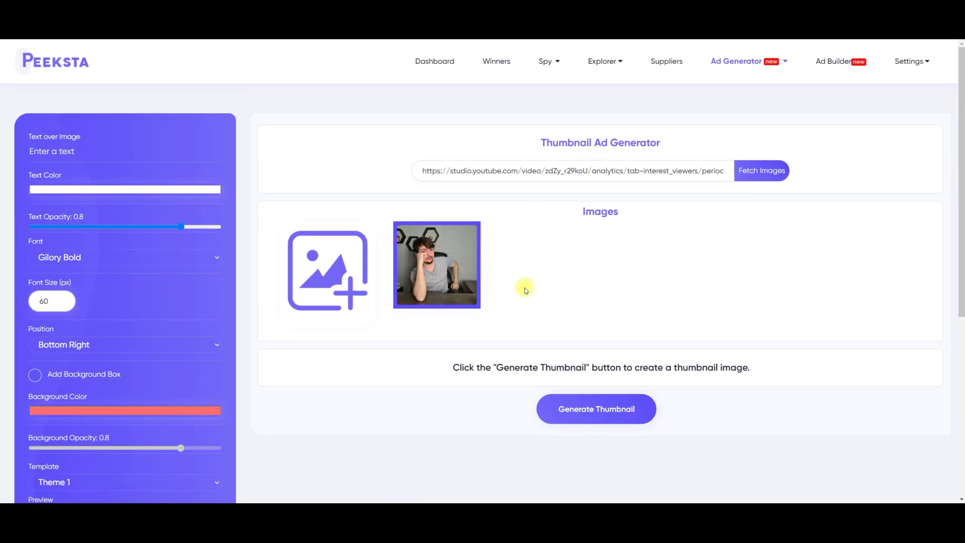
{"action": "scroll", "coordinate": [530, 267], "scroll_direction": "down", "scroll_amount": 1}
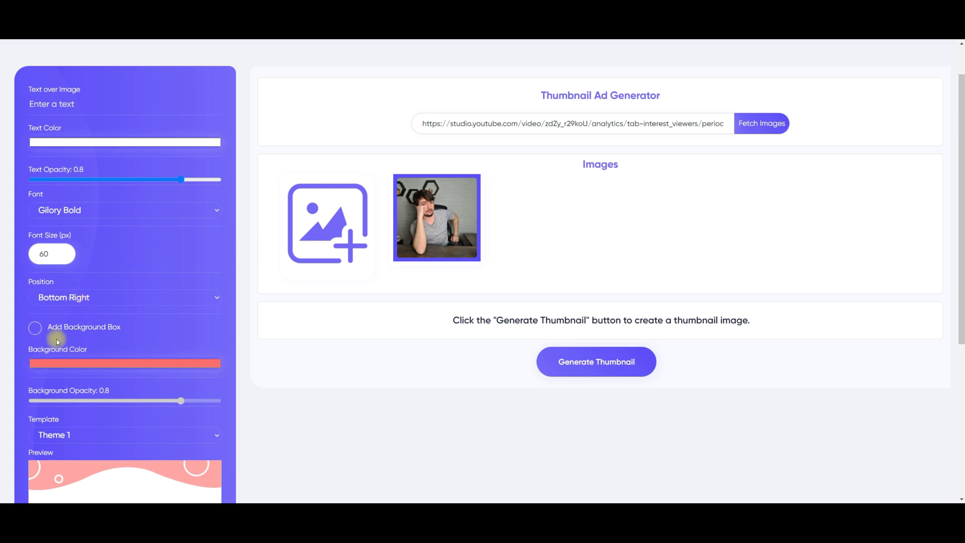
{"action": "scroll", "coordinate": [155, 334], "scroll_direction": "down", "scroll_amount": 4}
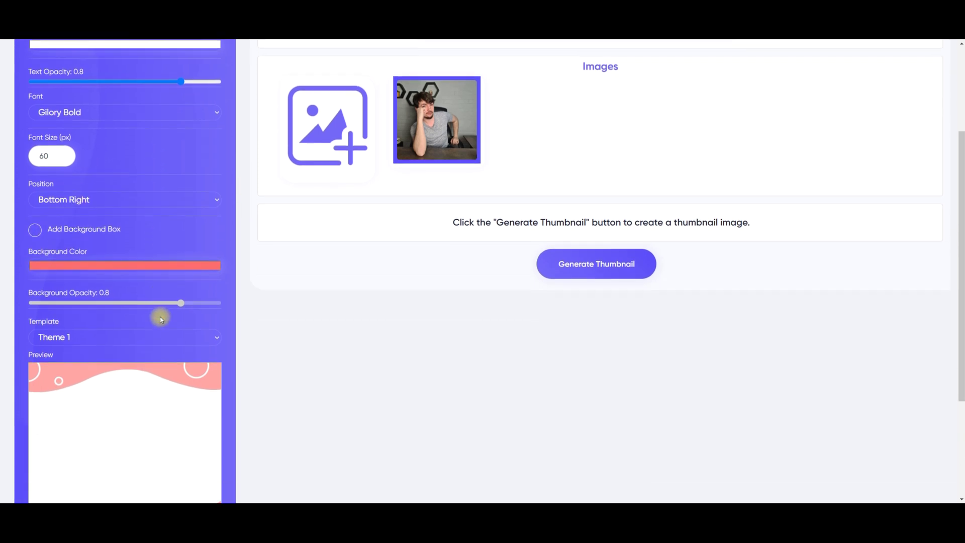
{"action": "scroll", "coordinate": [153, 321], "scroll_direction": "up", "scroll_amount": 2}
Apply the Theme 3 overlay template and generate the thumbnail
{"action": "left_click", "coordinate": [139, 340]}
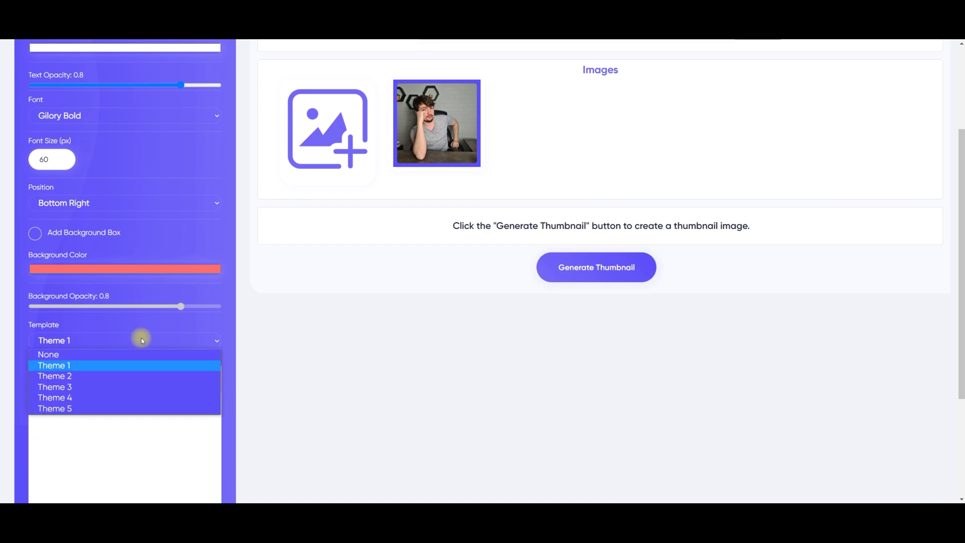
{"action": "left_click", "coordinate": [95, 383]}
{"action": "scroll", "coordinate": [136, 327], "scroll_direction": "down", "scroll_amount": 2}
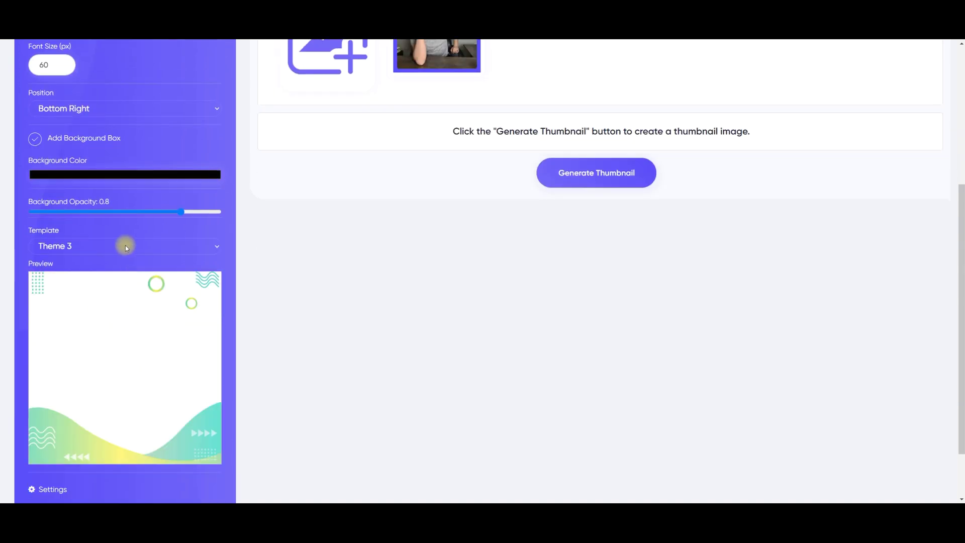
{"action": "scroll", "coordinate": [603, 211], "scroll_direction": "up", "scroll_amount": 2}
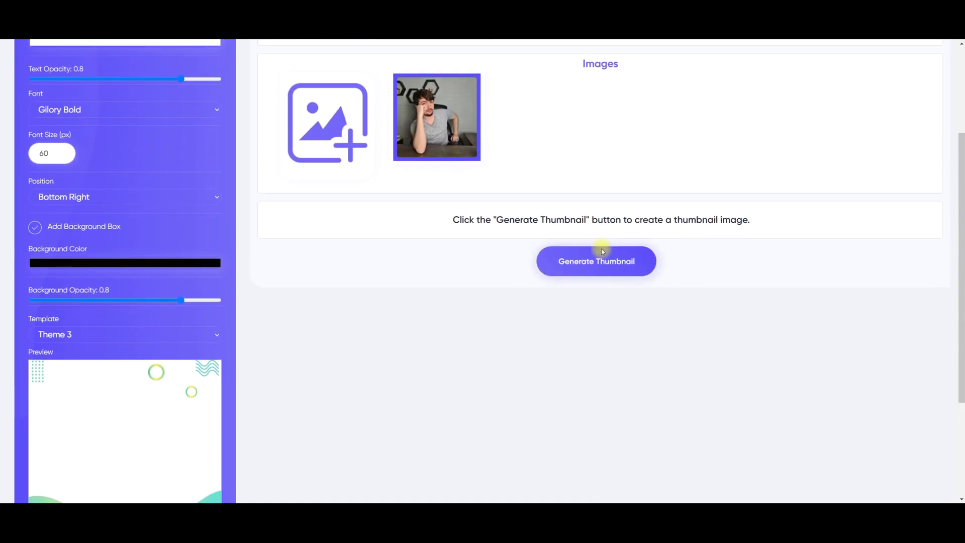
{"action": "left_click", "coordinate": [596, 265]}
Adjust the overlay text colour options and review the SUBSCRIBE thumbnail on its black band
{"action": "scroll", "coordinate": [83, 100], "scroll_direction": "up", "scroll_amount": 2}
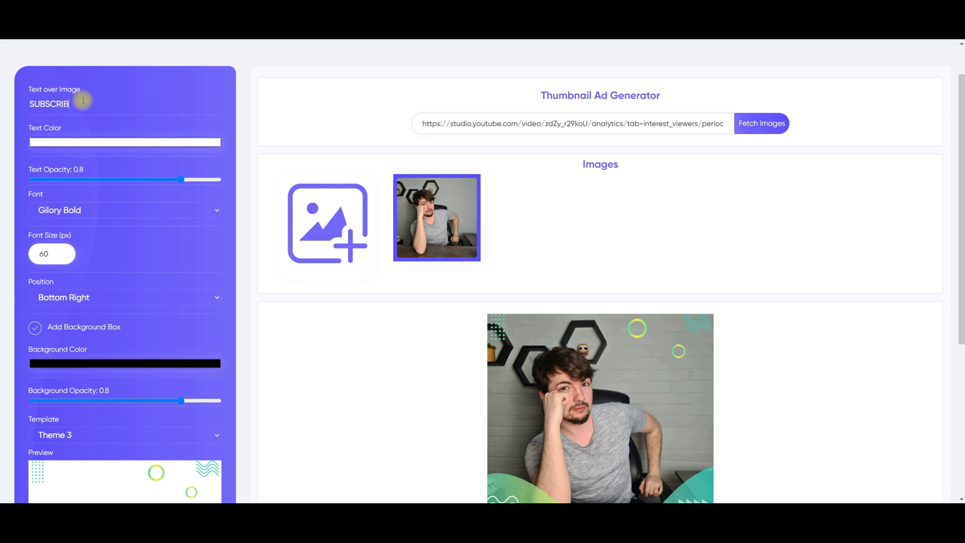
{"action": "left_click", "coordinate": [112, 141]}
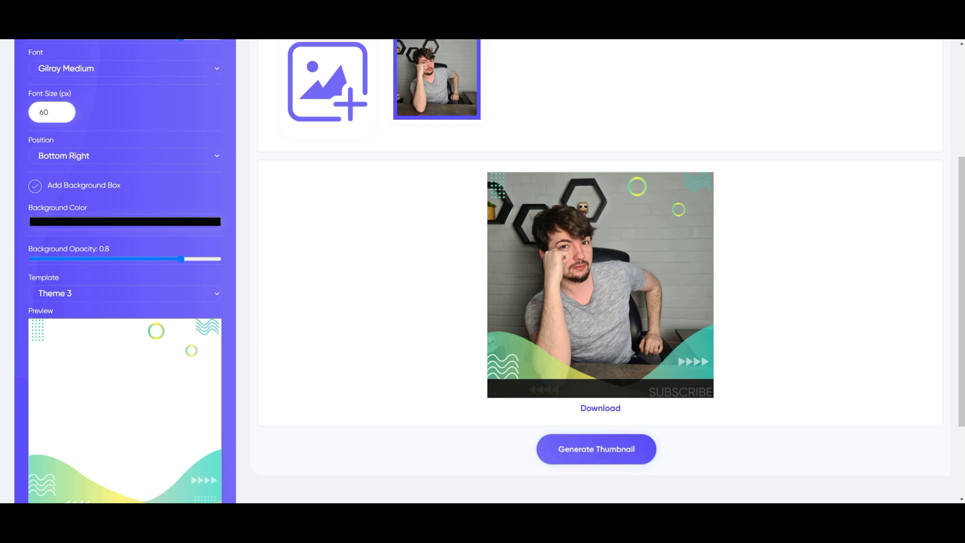
{"action": "scroll", "coordinate": [691, 231], "scroll_direction": "down", "scroll_amount": 2}
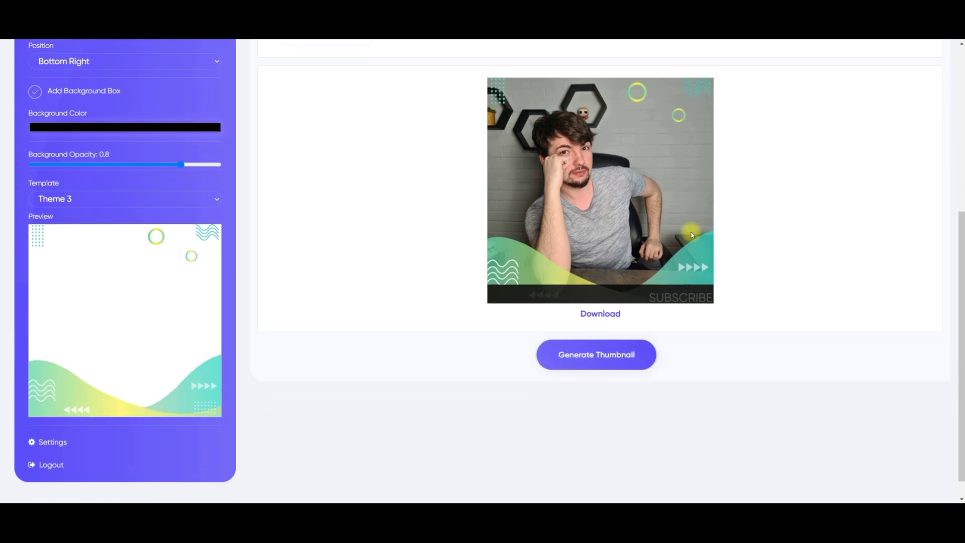
{"action": "scroll", "coordinate": [692, 234], "scroll_direction": "up", "scroll_amount": 3}
{"action": "scroll", "coordinate": [695, 230], "scroll_direction": "up", "scroll_amount": 3}
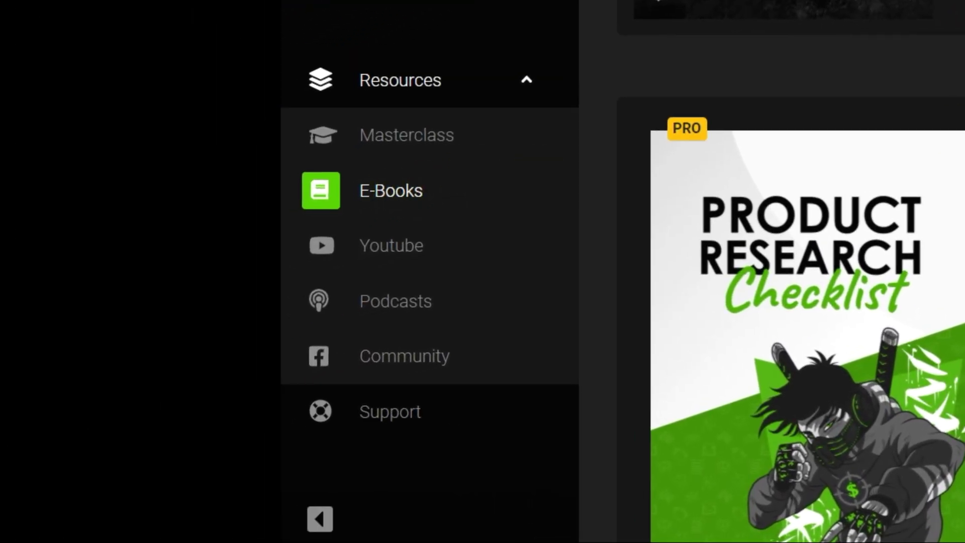
Scroll the E-Books page down to the Product Research Checklist
{"action": "scroll", "coordinate": [791, 271], "scroll_direction": "down", "scroll_amount": 2}
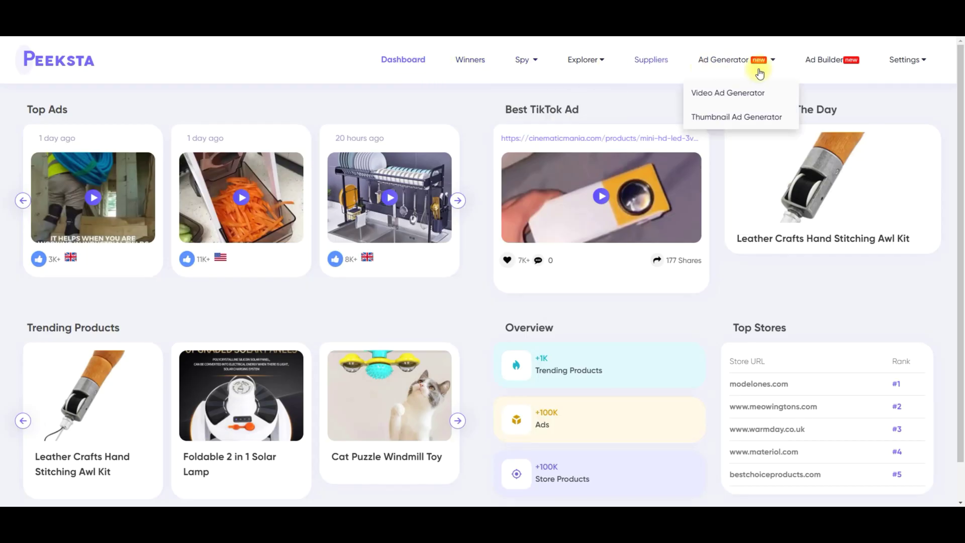
Bring up THE ECOM KING's YouTube channel and scroll its page
{"action": "mouse_move", "coordinate": [906, 62]}
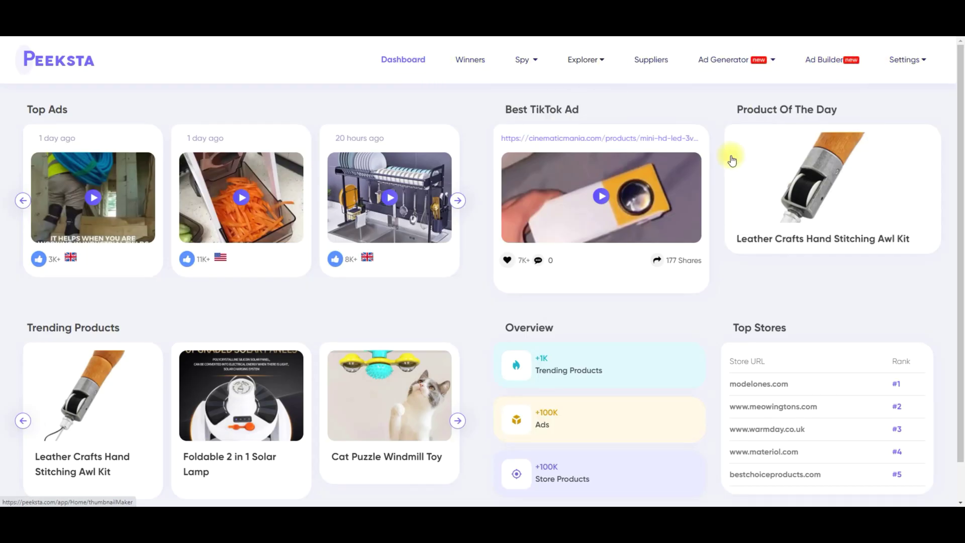
{"action": "scroll", "coordinate": [191, 329], "scroll_direction": "down", "scroll_amount": 1}
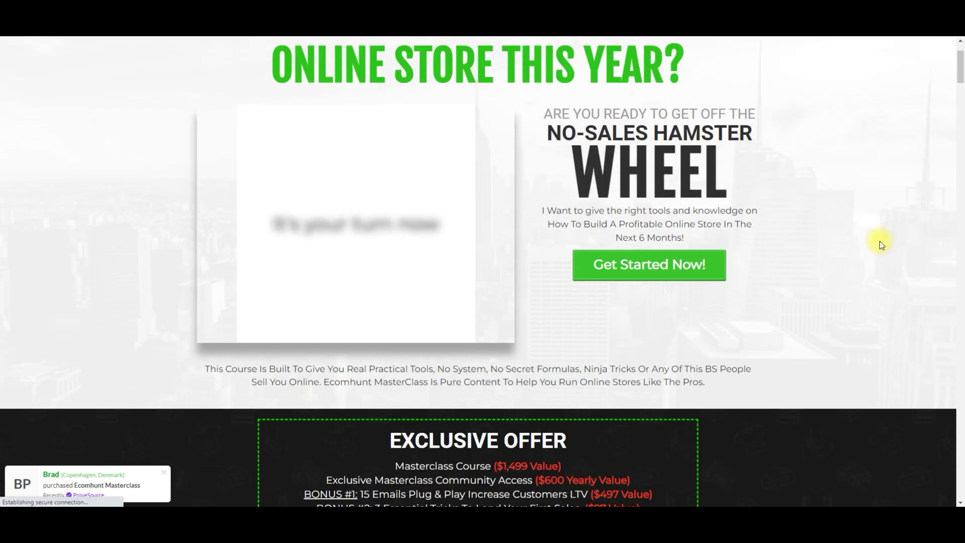
Scroll the Ecomhunt Masterclass sales page down to the $199 Exclusive Offer box
{"action": "scroll", "coordinate": [879, 241], "scroll_direction": "down", "scroll_amount": 2}
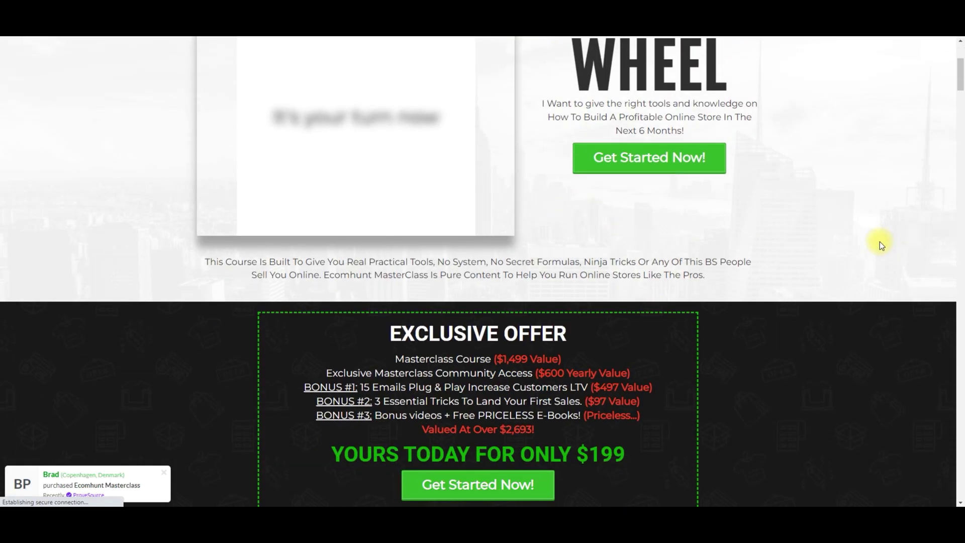
{"action": "scroll", "coordinate": [880, 242], "scroll_direction": "down", "scroll_amount": 2}
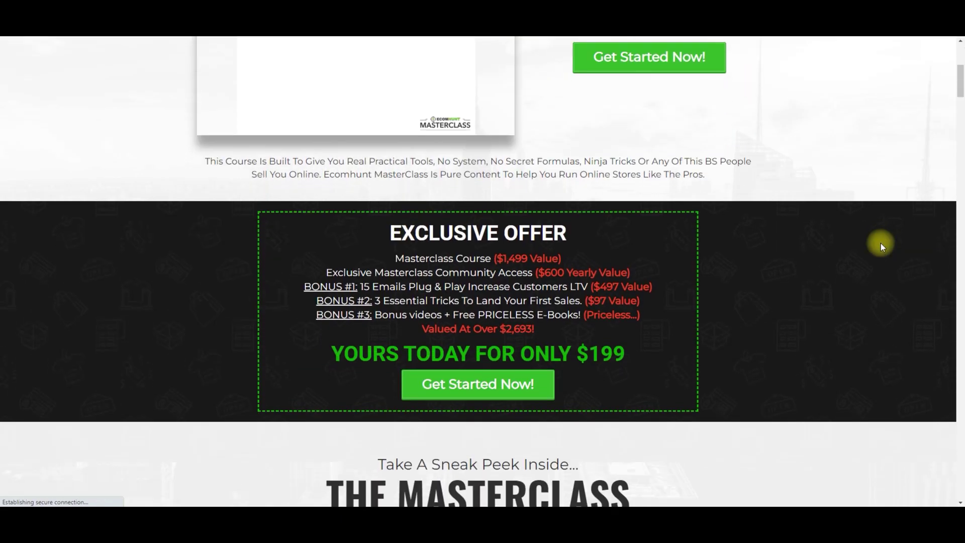
{"action": "scroll", "coordinate": [880, 243], "scroll_direction": "down", "scroll_amount": 1}
{"action": "scroll", "coordinate": [880, 248], "scroll_direction": "down", "scroll_amount": 5}
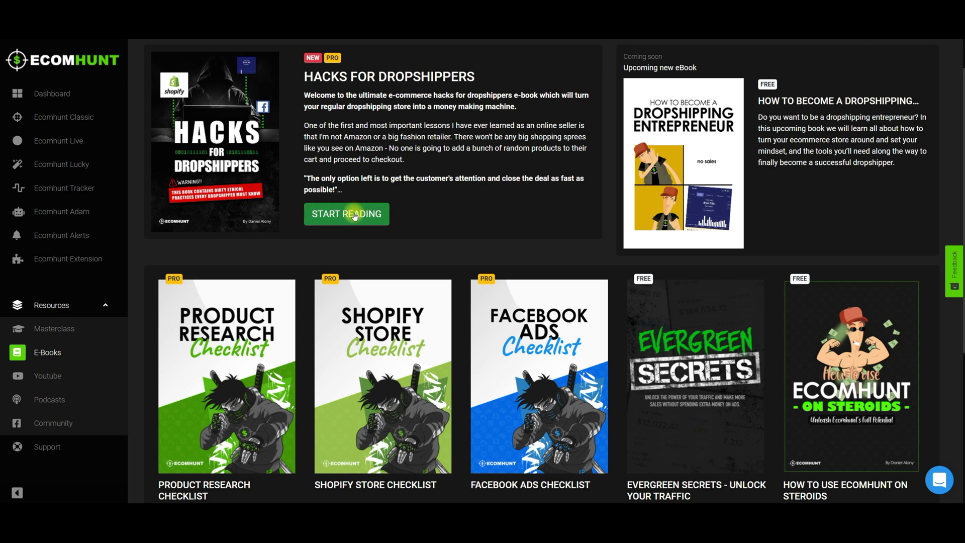
Try reading the Pro-only Hacks for Dropshippers e-book, meeting the upgrade prompt
{"action": "left_click", "coordinate": [353, 213]}
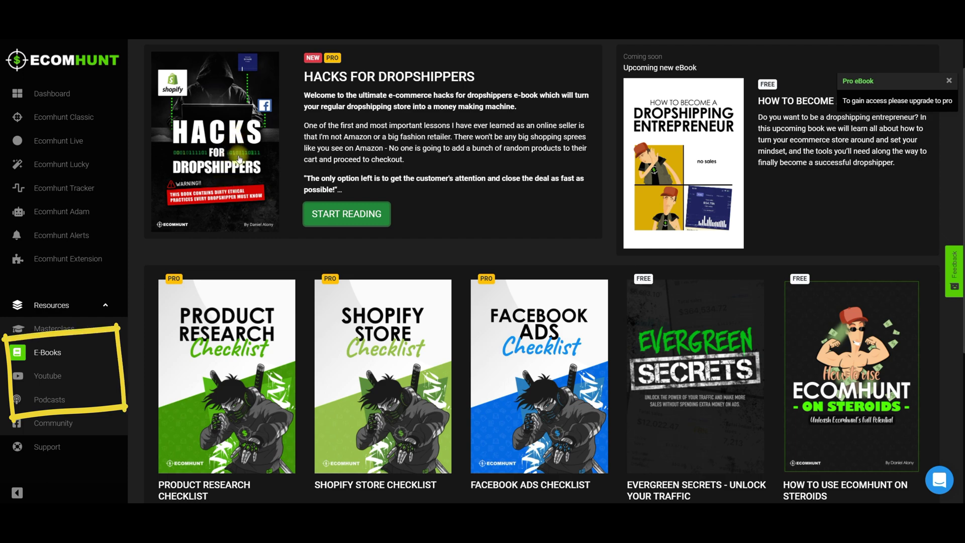
{"action": "scroll", "coordinate": [75, 371], "scroll_direction": "down", "scroll_amount": 5}
{"action": "left_click", "coordinate": [48, 375]}
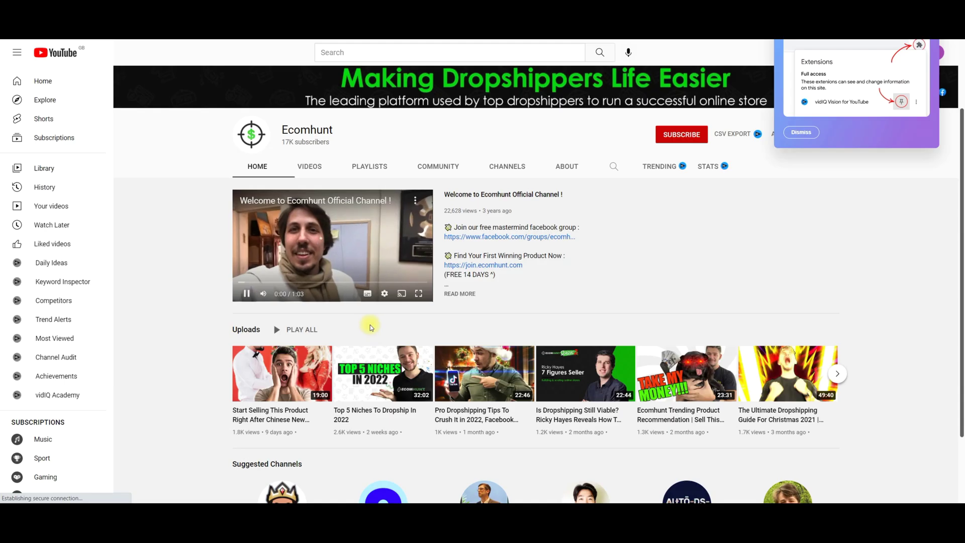
{"action": "scroll", "coordinate": [371, 311], "scroll_direction": "down", "scroll_amount": 2}
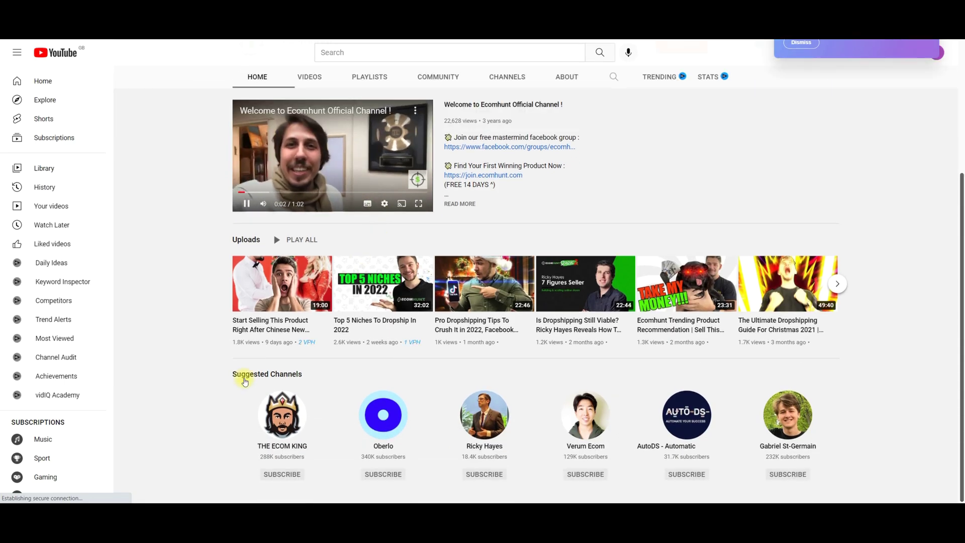
{"action": "mouse_move", "coordinate": [289, 319]}
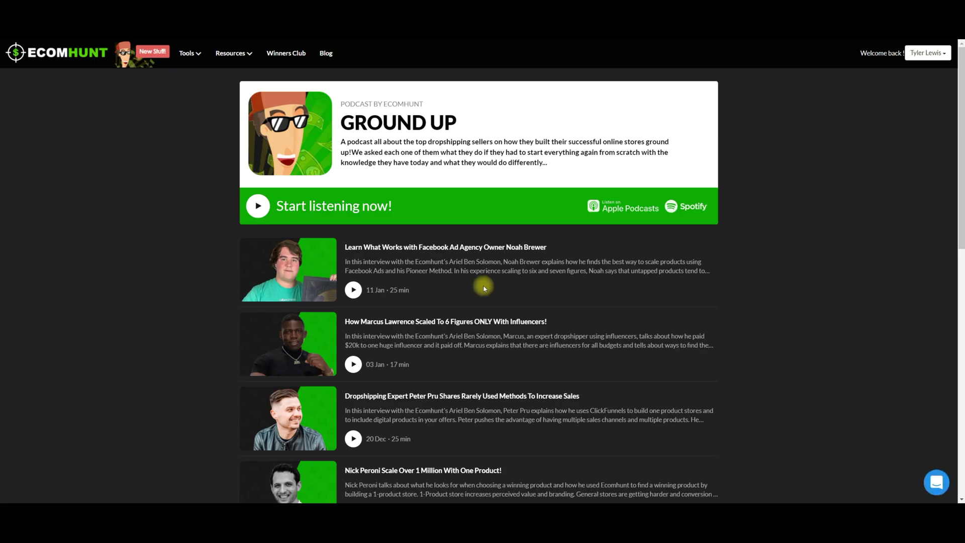
Scroll through the Ground Up podcast episode list, then join the private EcomHunt (Official) Facebook group
{"action": "scroll", "coordinate": [331, 271], "scroll_direction": "down", "scroll_amount": 1}
{"action": "scroll", "coordinate": [321, 266], "scroll_direction": "down", "scroll_amount": 3}
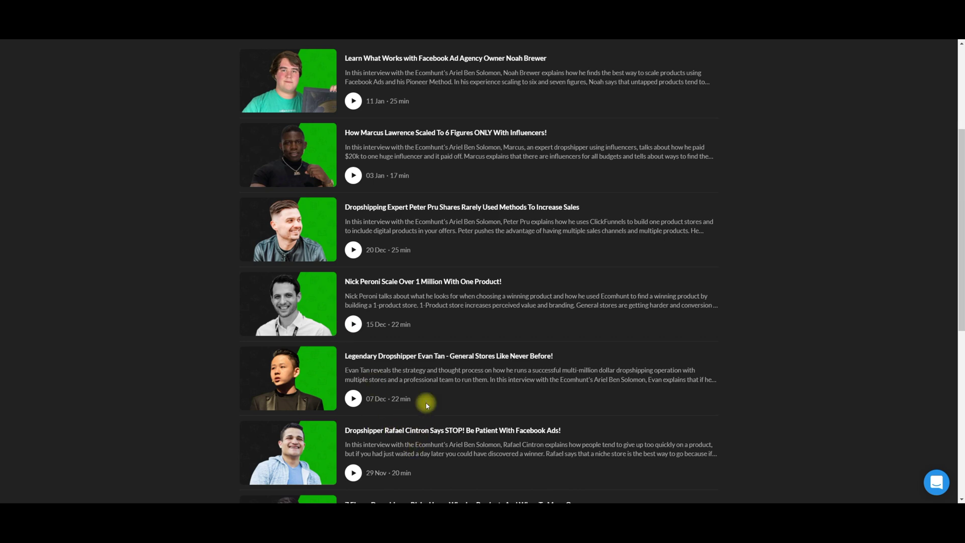
{"action": "scroll", "coordinate": [427, 402], "scroll_direction": "up", "scroll_amount": 2}
{"action": "scroll", "coordinate": [458, 311], "scroll_direction": "down", "scroll_amount": 3}
{"action": "scroll", "coordinate": [436, 334], "scroll_direction": "down", "scroll_amount": 2}
{"action": "scroll", "coordinate": [435, 335], "scroll_direction": "down", "scroll_amount": 4}
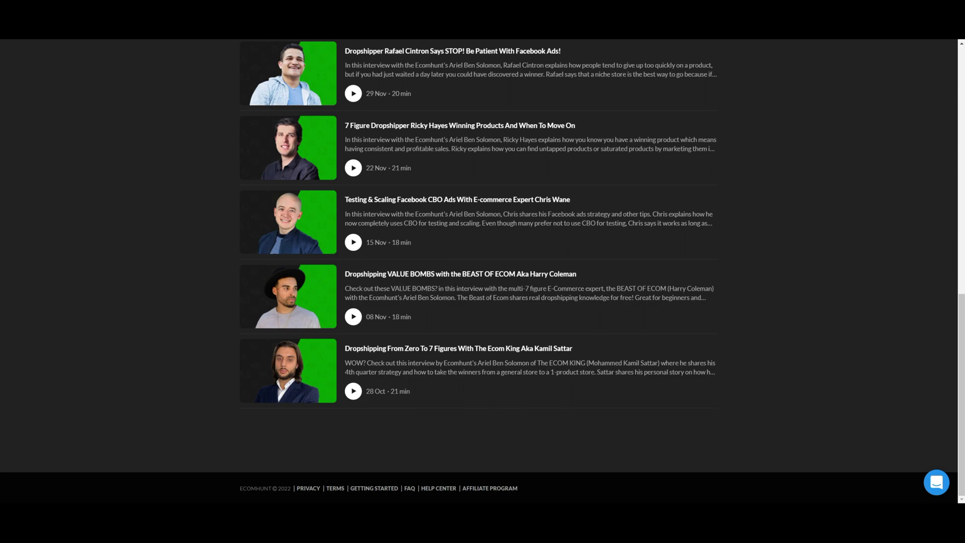
{"action": "left_click", "coordinate": [598, 248]}
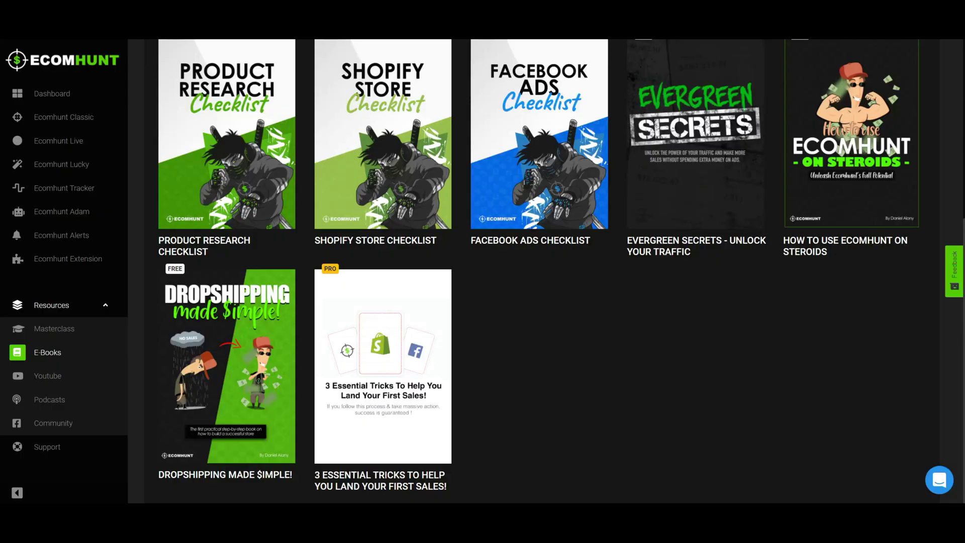
Scroll to the top of the E-Books library to show the PRO Hacks for Dropshippers e-book
{"action": "scroll", "coordinate": [54, 363], "scroll_direction": "up", "scroll_amount": 5}
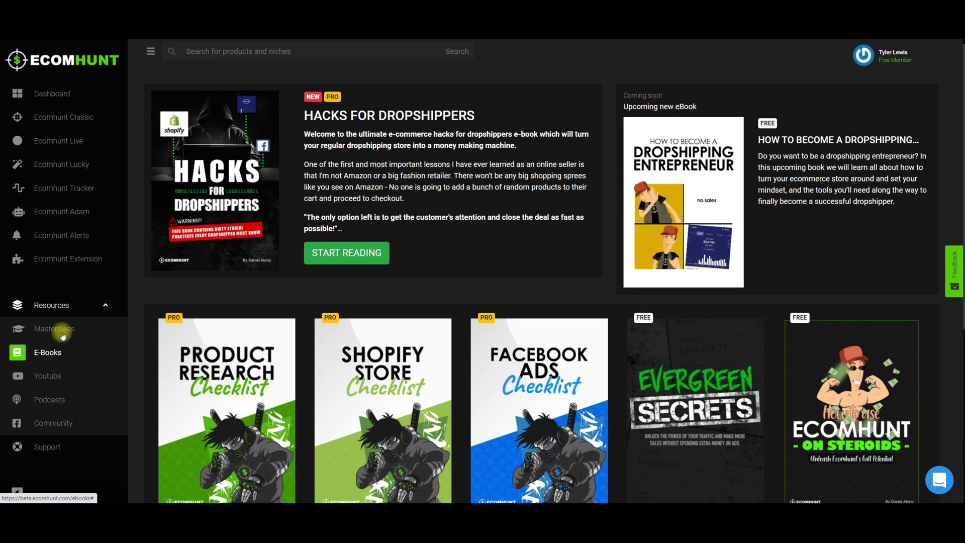